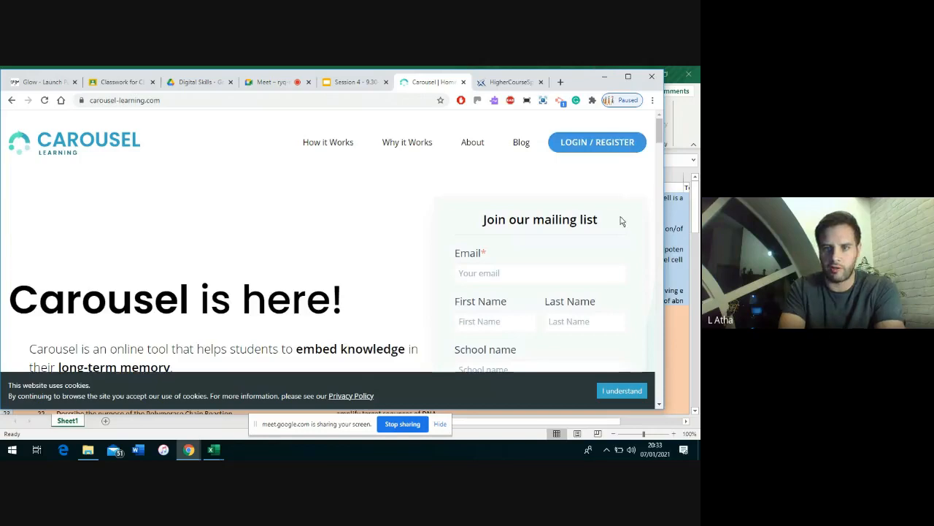
# Sign in to the Carousel Learning teacher account with the saved e-mail and stored password
pyautogui.click(592, 144)
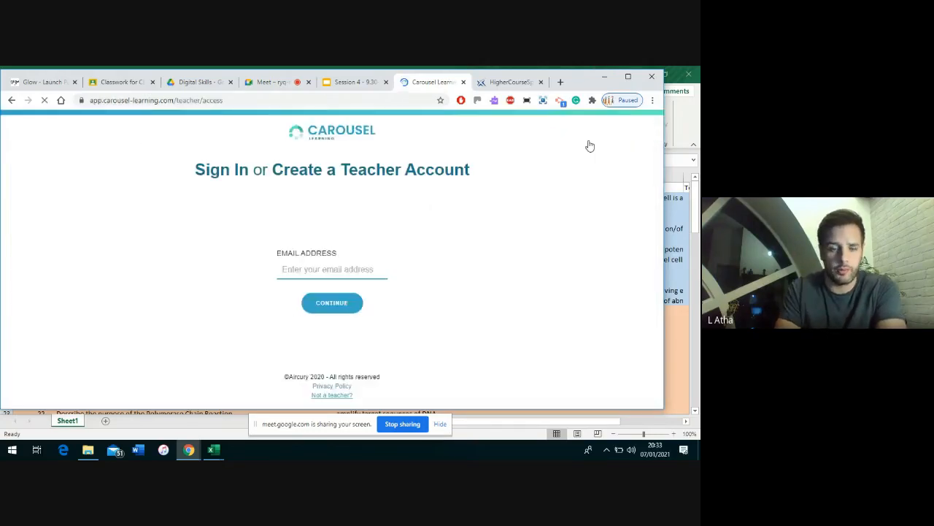
pyautogui.click(338, 264)
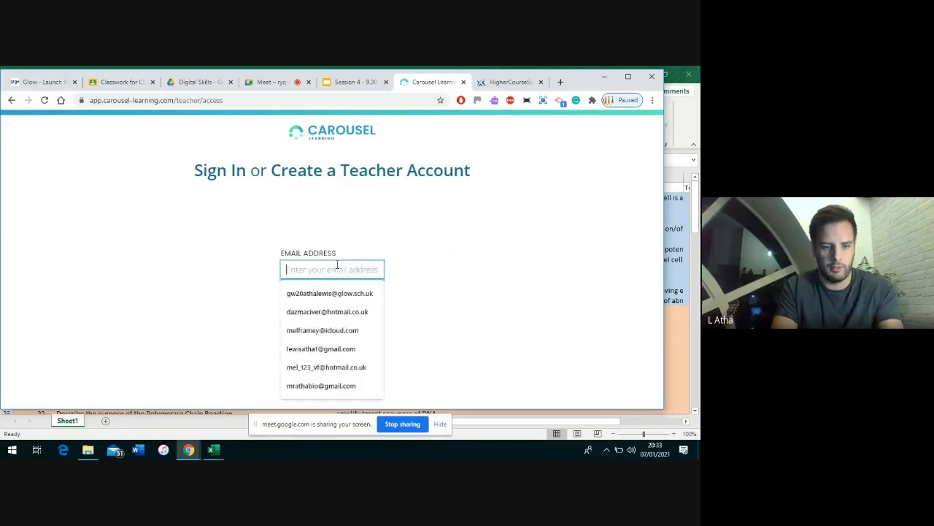
pyautogui.click(332, 291)
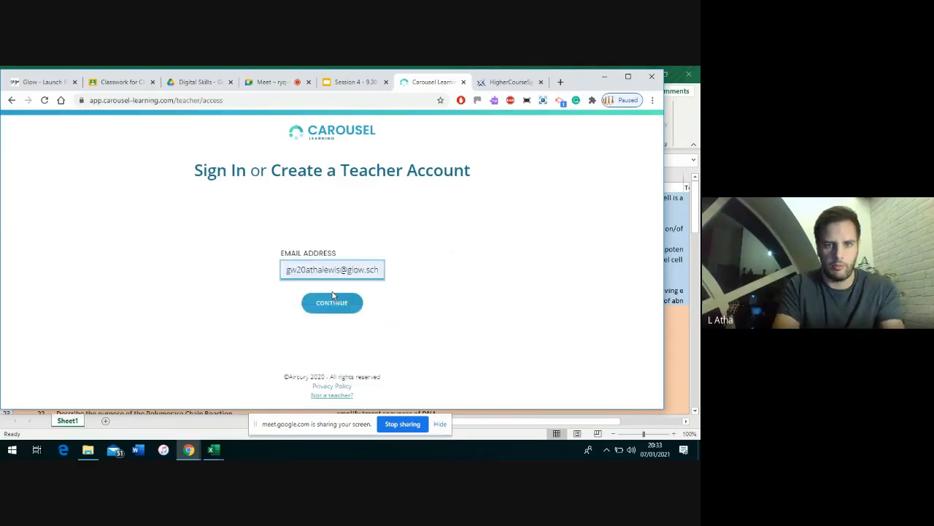
pyautogui.click(331, 304)
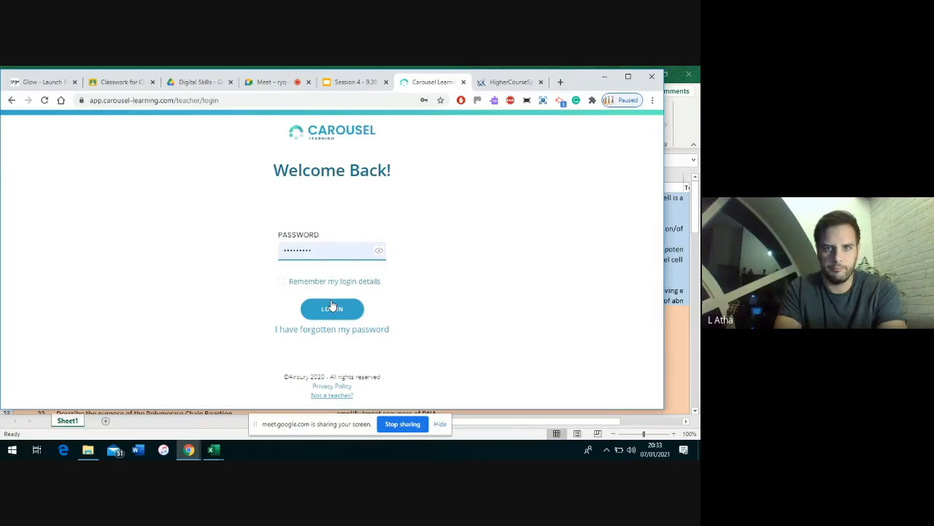
pyautogui.click(332, 307)
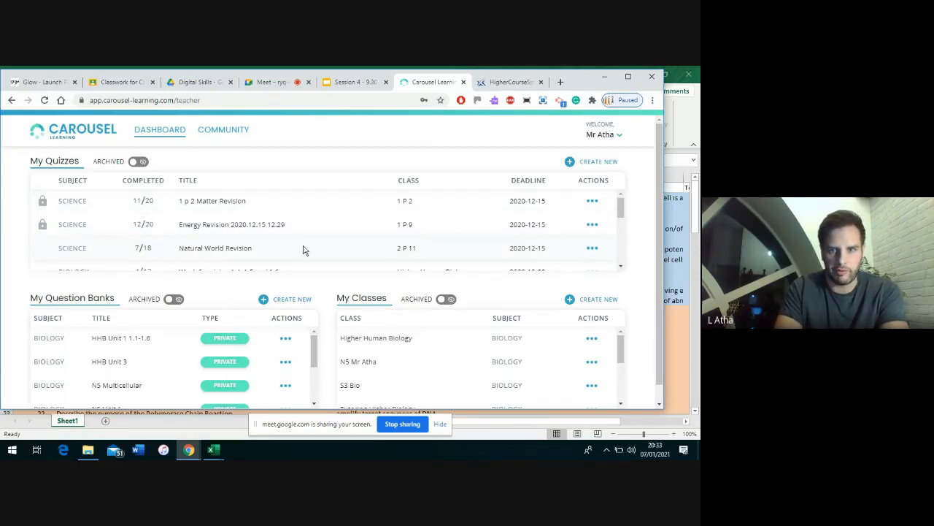
# Archive the Natural World Revision quiz from its Actions menu and confirm 'Yes, archive it!'
pyautogui.click(590, 249)
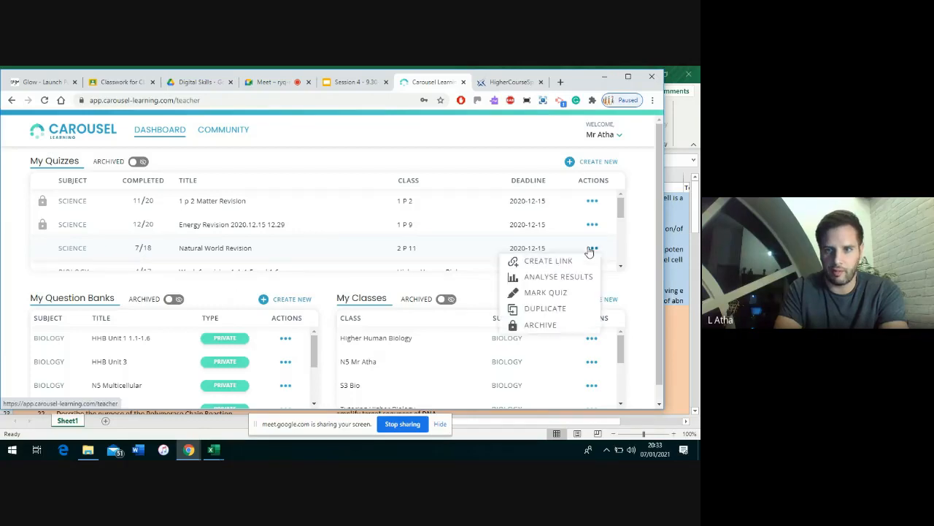
pyautogui.click(550, 327)
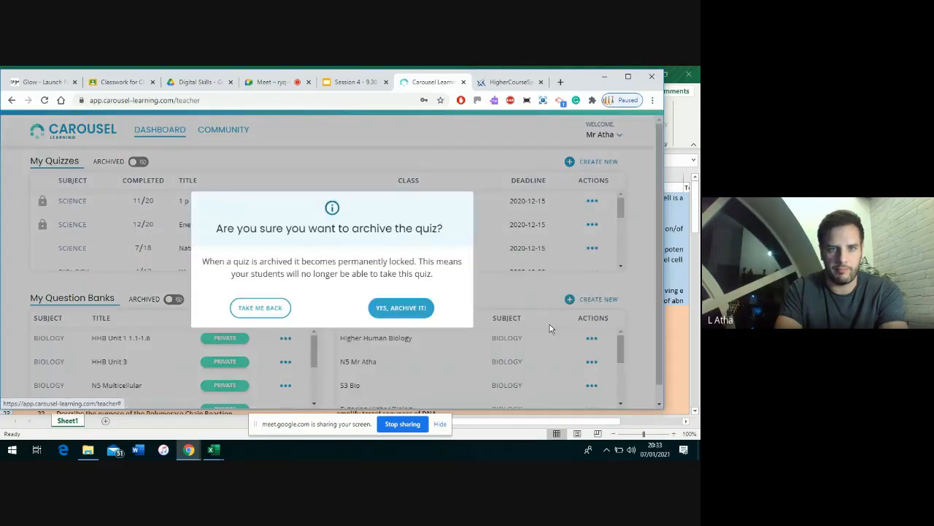
pyautogui.click(419, 311)
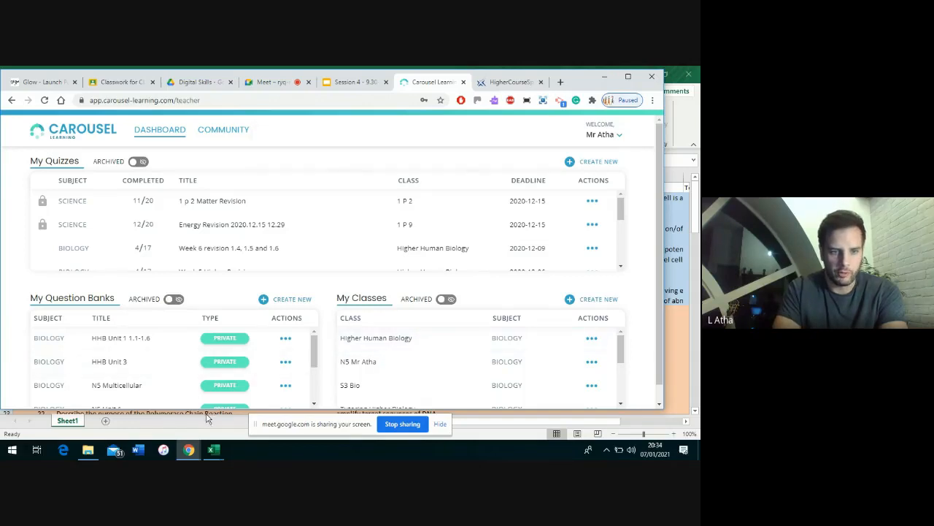
# Bring up the NAMES workbook, widen column A to fit 'First Name', and check the Jimmy and Ian cells
pyautogui.moveTo(213, 449)
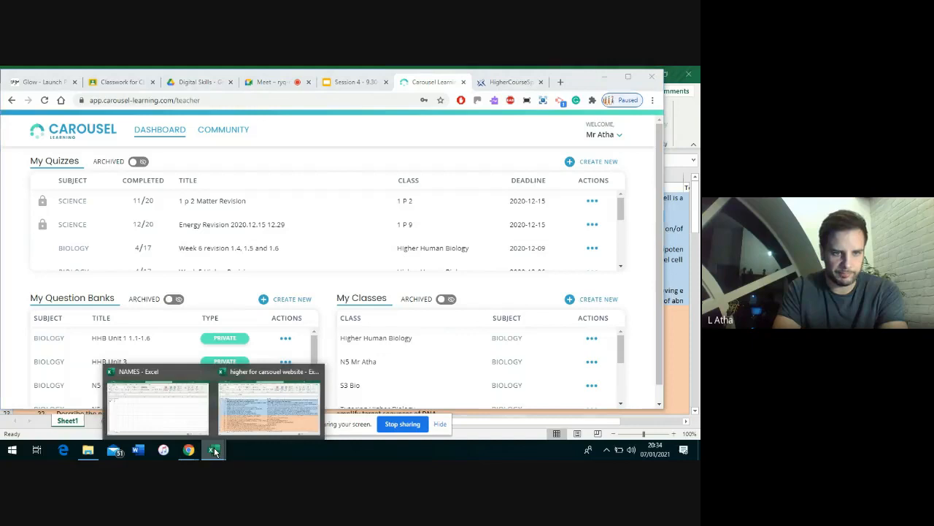
pyautogui.click(183, 415)
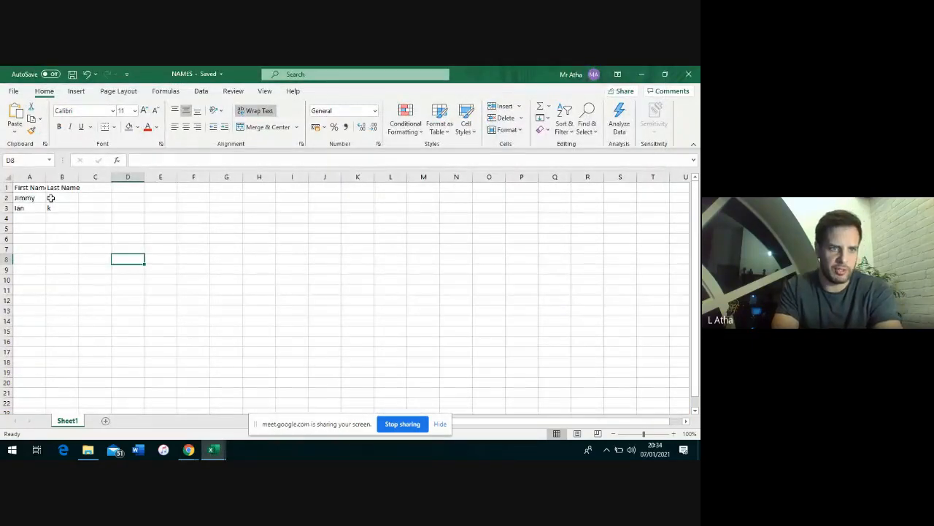
pyautogui.moveTo(46, 177); pyautogui.dragTo(103, 176)
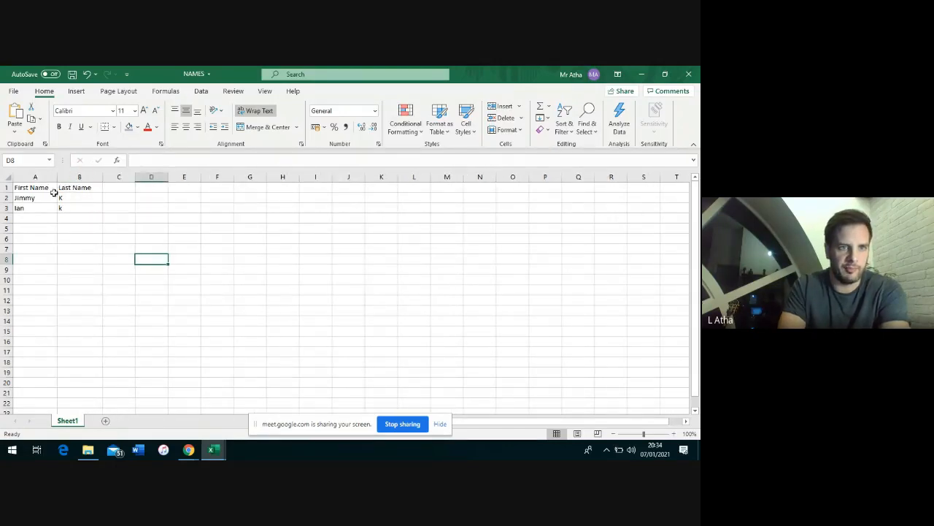
pyautogui.click(45, 197)
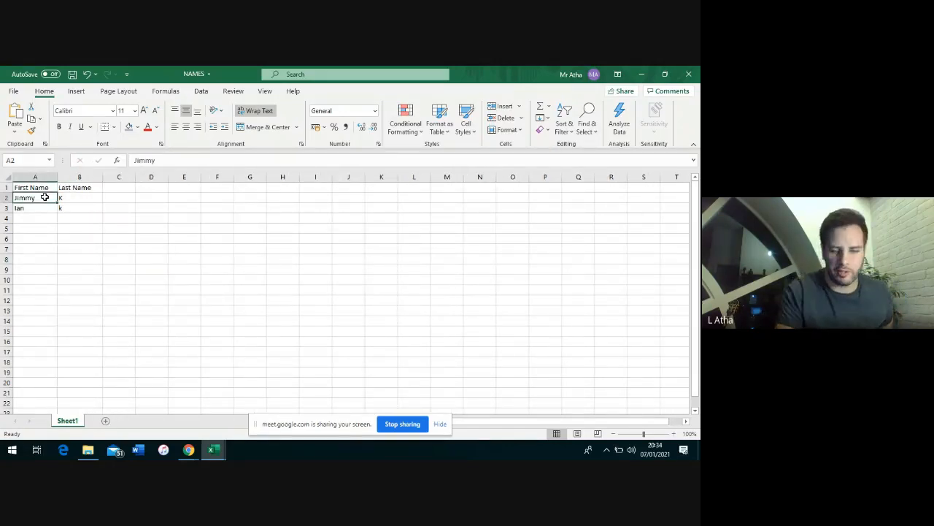
pyautogui.press('Down')
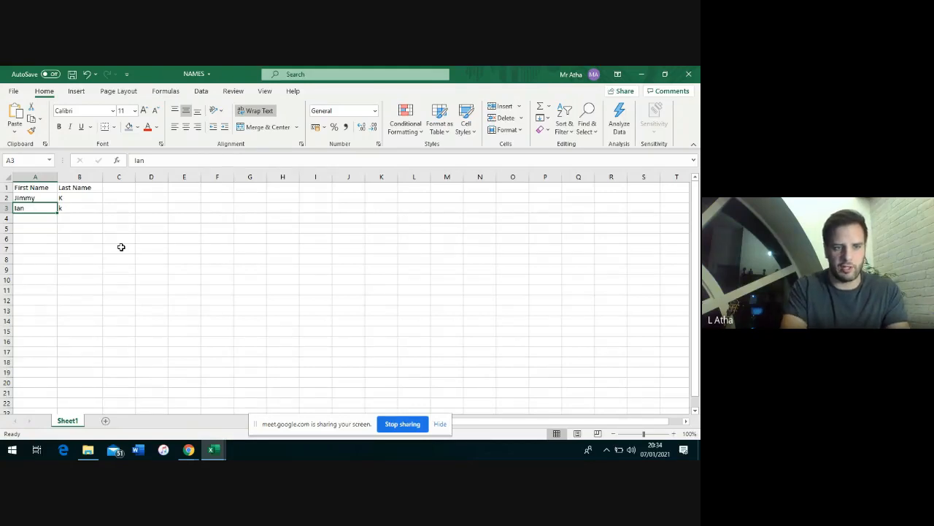
# Save the NAMES workbook to the Desktop under the file name 'names for CL'
pyautogui.click(14, 92)
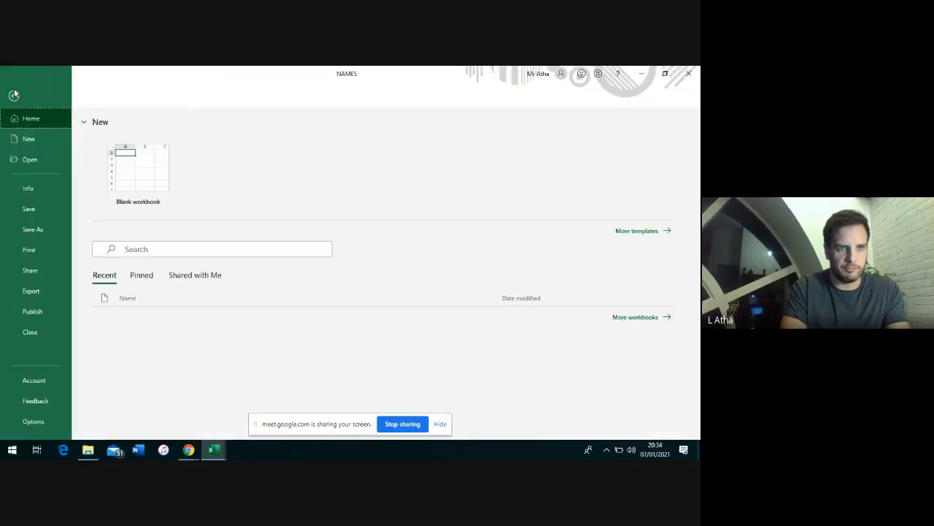
pyautogui.click(46, 231)
pyautogui.click(151, 259)
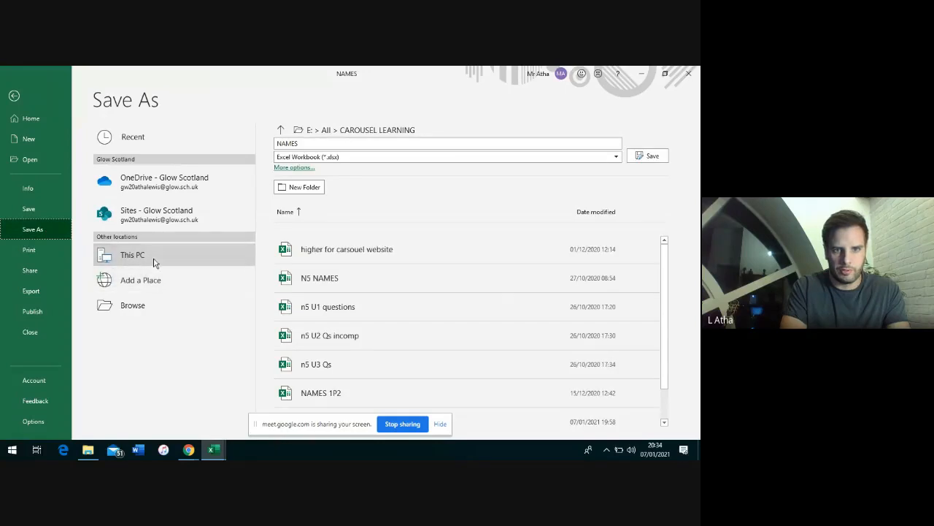
pyautogui.click(154, 258)
pyautogui.click(152, 259)
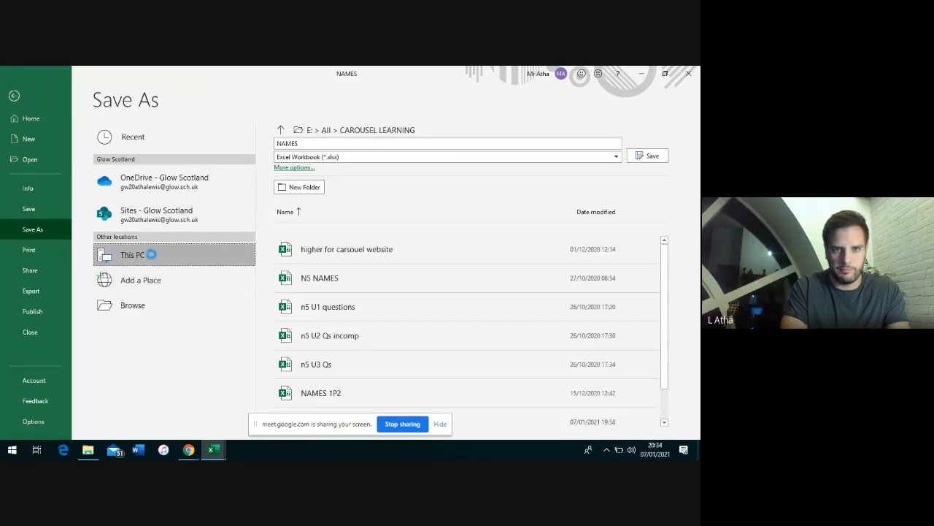
pyautogui.click(328, 144)
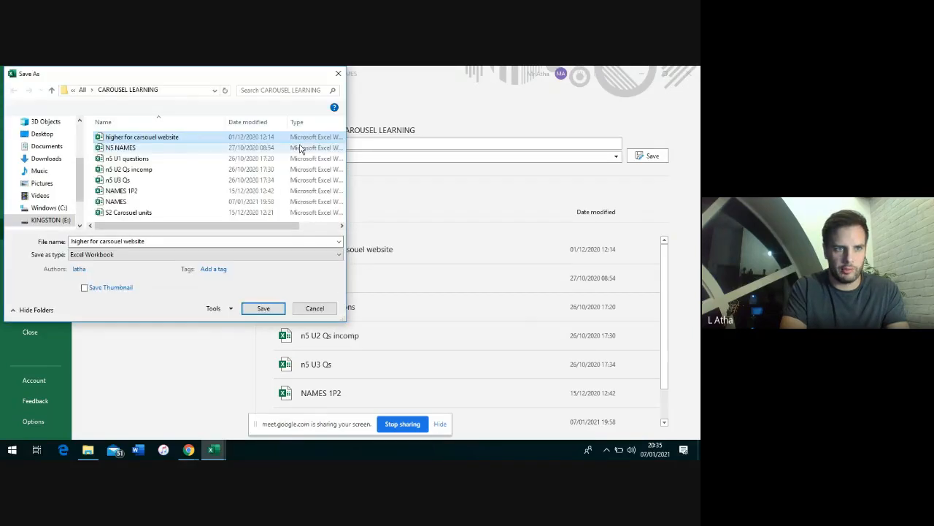
pyautogui.click(41, 134)
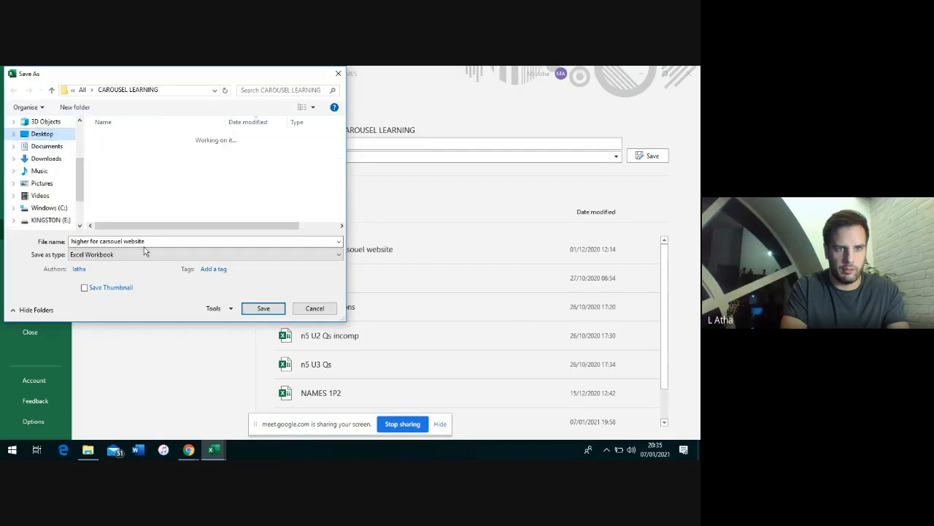
pyautogui.click(148, 242)
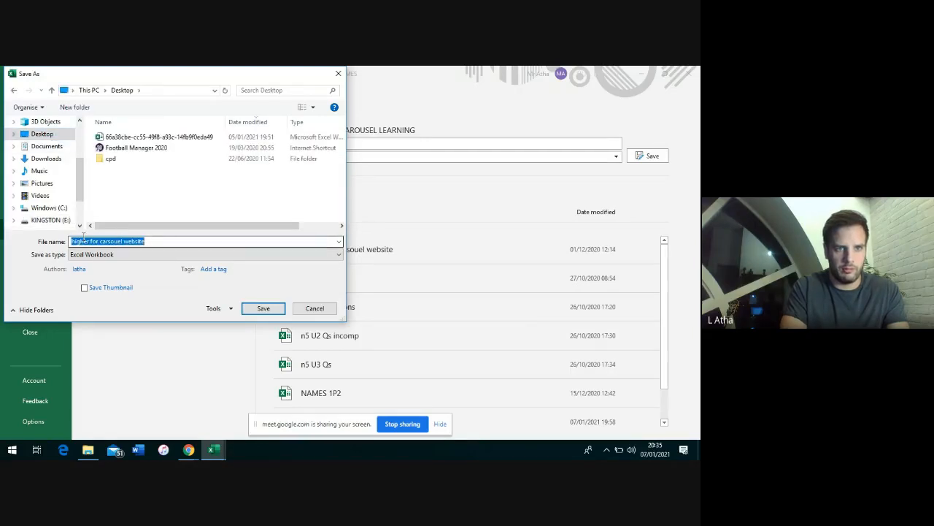
pyautogui.write('names fo')
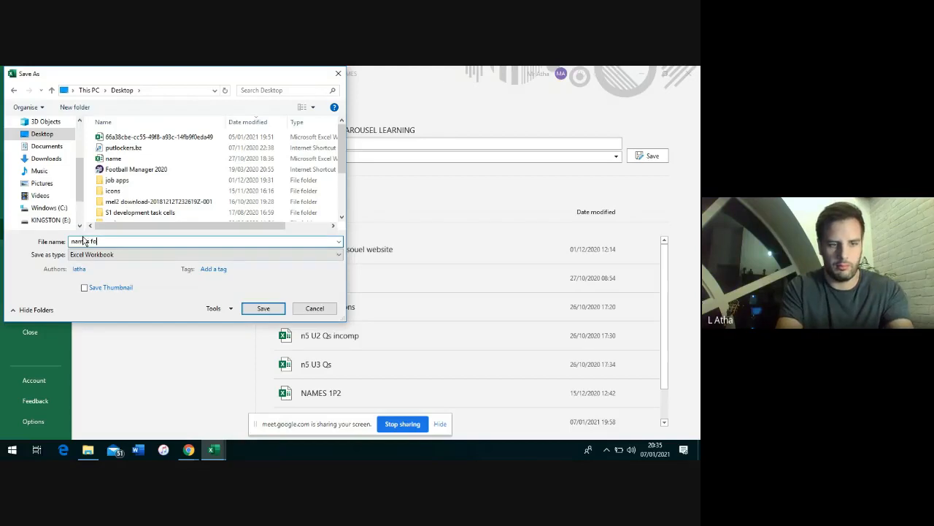
pyautogui.write('r CL')
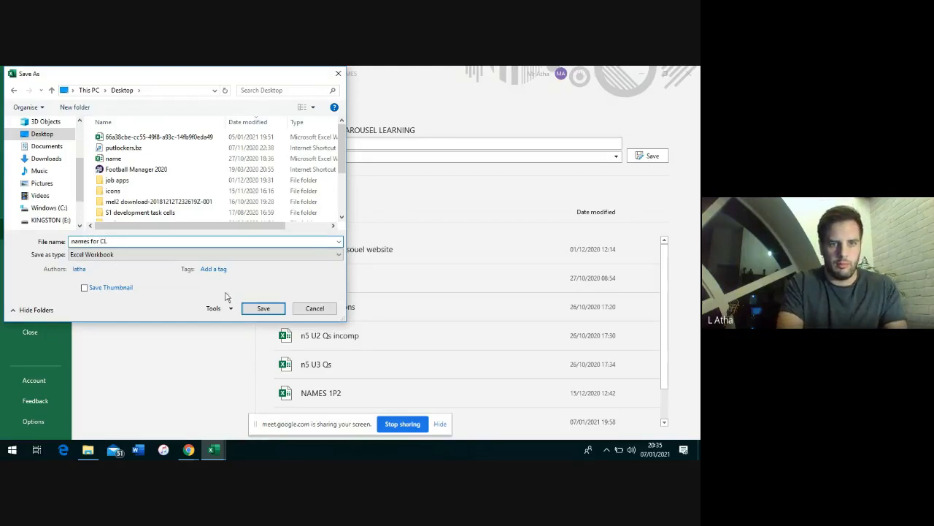
pyautogui.click(263, 308)
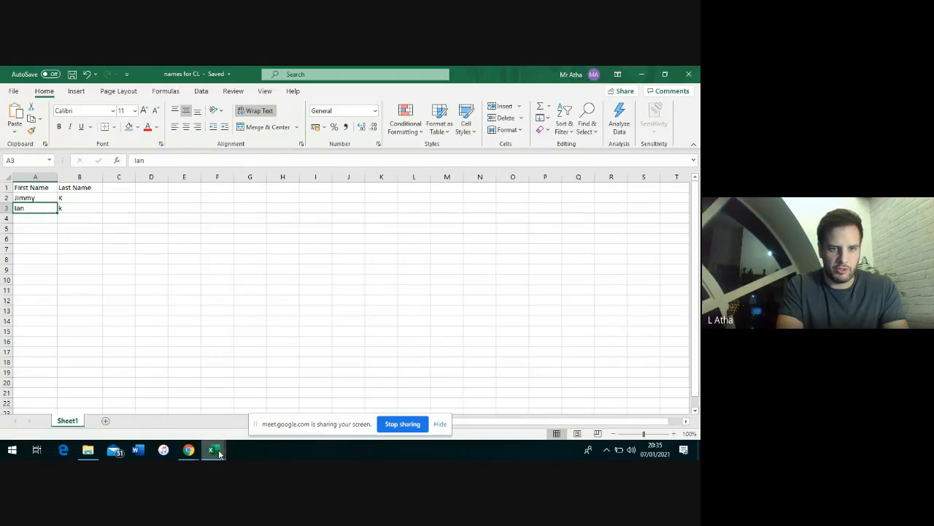
pyautogui.moveTo(217, 451)
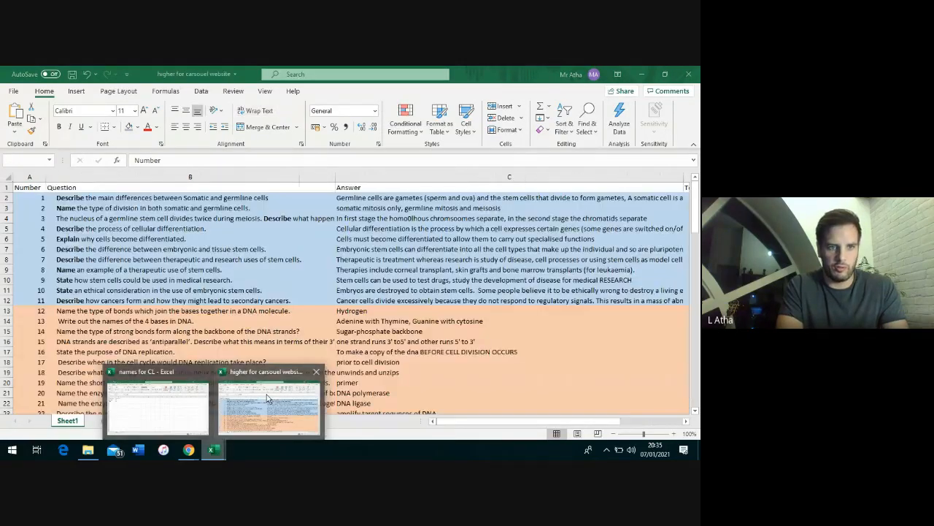
# In the 'higher for carsouel website' workbook, go to the last numbered question, 82
pyautogui.click(268, 398)
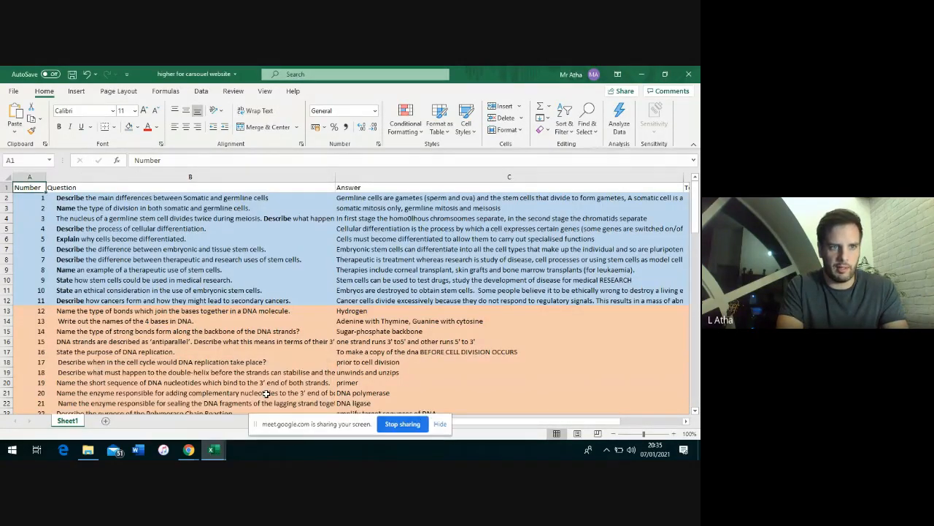
pyautogui.press('Right')
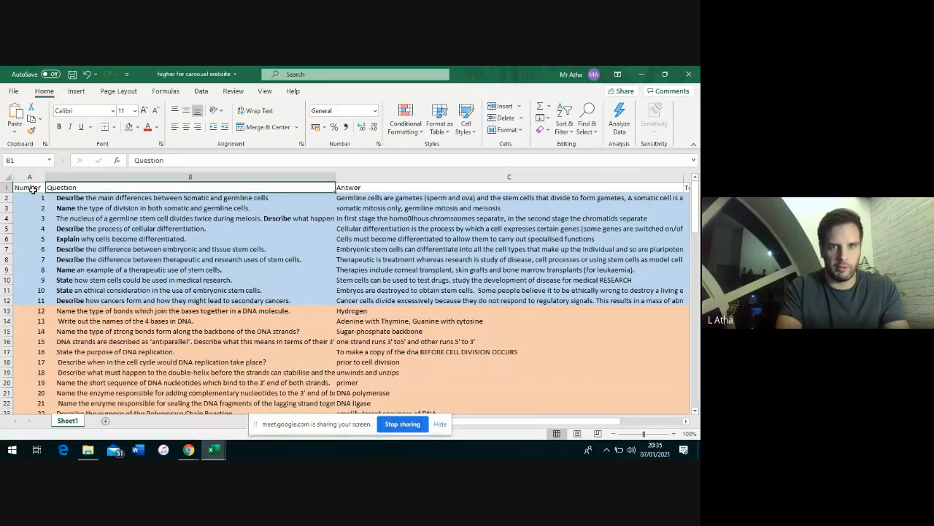
pyautogui.press('Right')
pyautogui.press('Right')
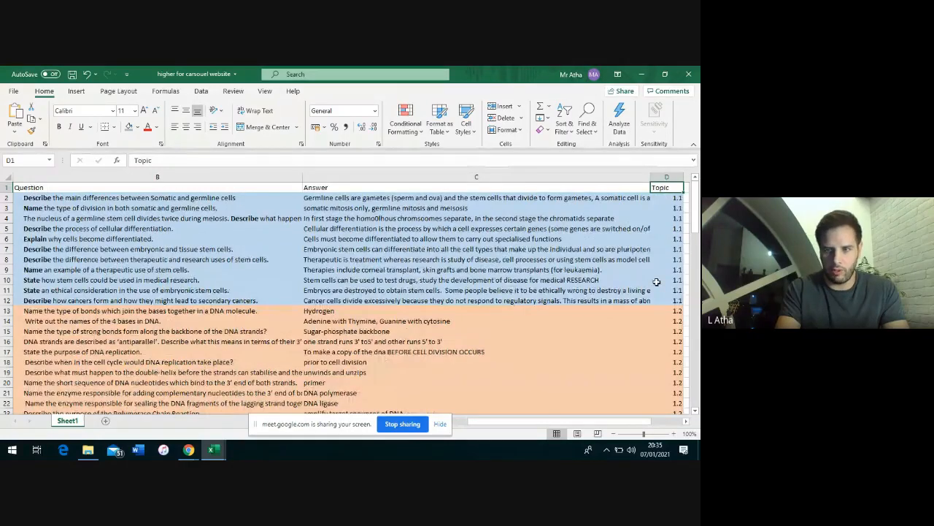
pyautogui.press('Down')
pyautogui.press('Down')
pyautogui.press('Down')
pyautogui.press('Down')
pyautogui.press('Down')
pyautogui.press('Down')
pyautogui.press('Down')
pyautogui.press('Down')
pyautogui.press('Down')
pyautogui.press('Down')
pyautogui.press('Down')
pyautogui.press('Down')
pyautogui.press('Down')
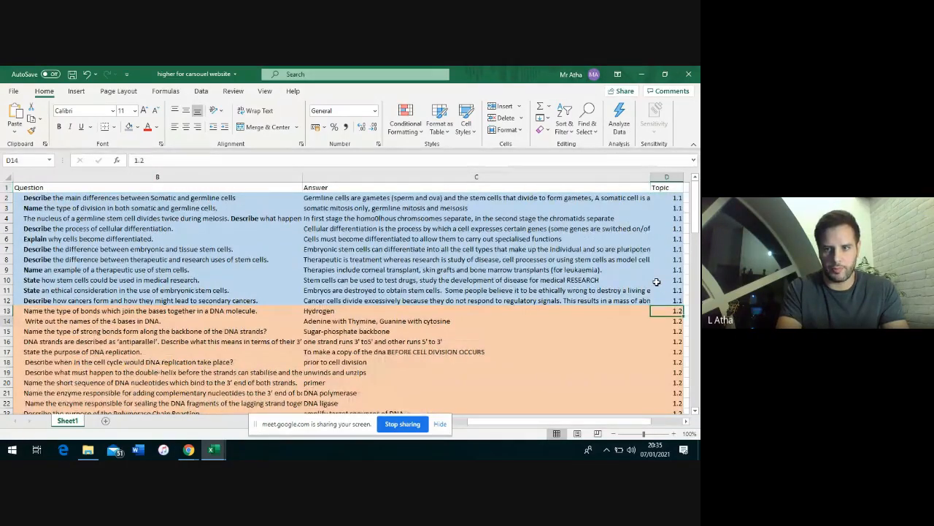
pyautogui.press('Down')
pyautogui.press('Down')
pyautogui.press('Down')
pyautogui.press('Down')
pyautogui.press('Down')
pyautogui.press('Down')
pyautogui.press('Down')
pyautogui.press('Down')
pyautogui.press('Down')
pyautogui.press('Down')
pyautogui.press('Down')
pyautogui.press('Down')
pyautogui.press('Down')
pyautogui.press('Down')
pyautogui.press('Down')
pyautogui.press('Down')
pyautogui.press('Down')
pyautogui.press('Down')
pyautogui.press('Down')
pyautogui.press('Down')
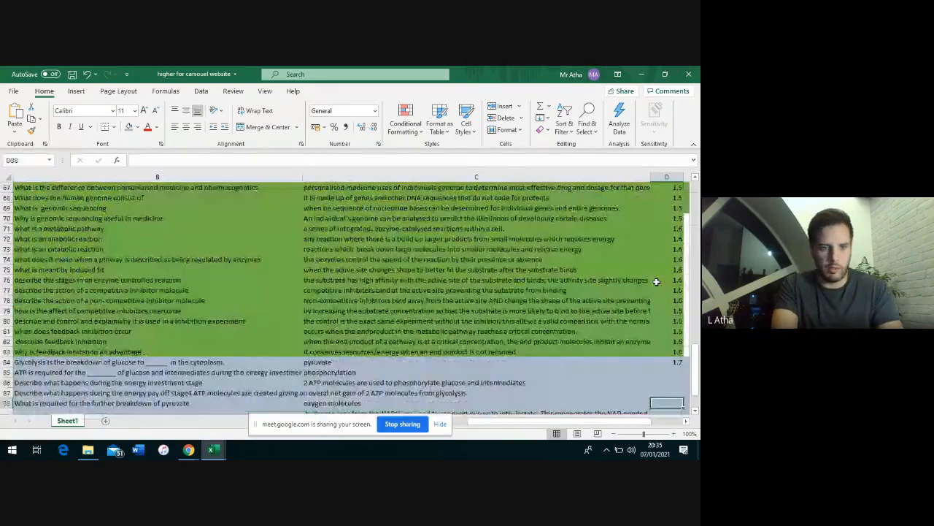
pyautogui.press('Down')
pyautogui.press('Down')
pyautogui.press('Down')
pyautogui.press('Down')
pyautogui.press('Down')
pyautogui.press('Left')
pyautogui.press('Left')
pyautogui.press('Left')
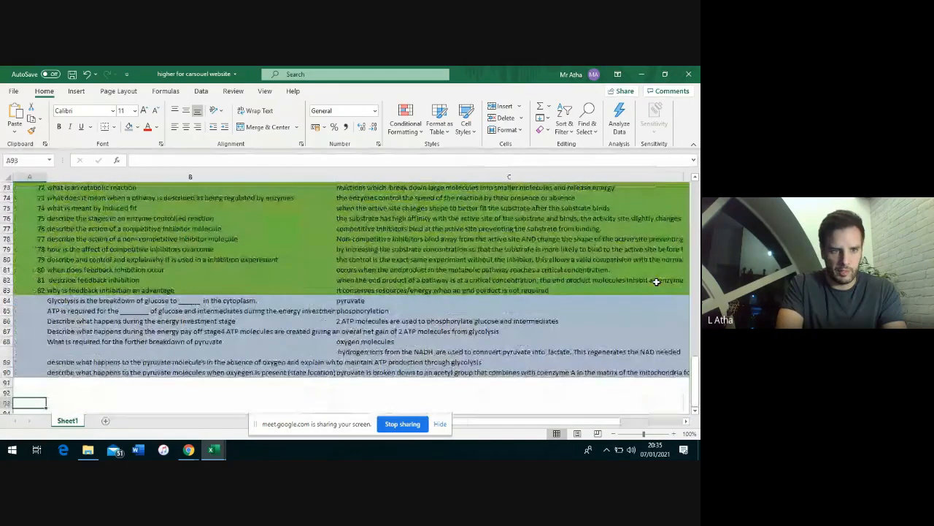
pyautogui.press('Up')
pyautogui.press('Up')
pyautogui.press('Up')
pyautogui.press('Up')
pyautogui.press('Up')
pyautogui.press('Up')
pyautogui.press('Up')
pyautogui.press('Up')
pyautogui.press('Up')
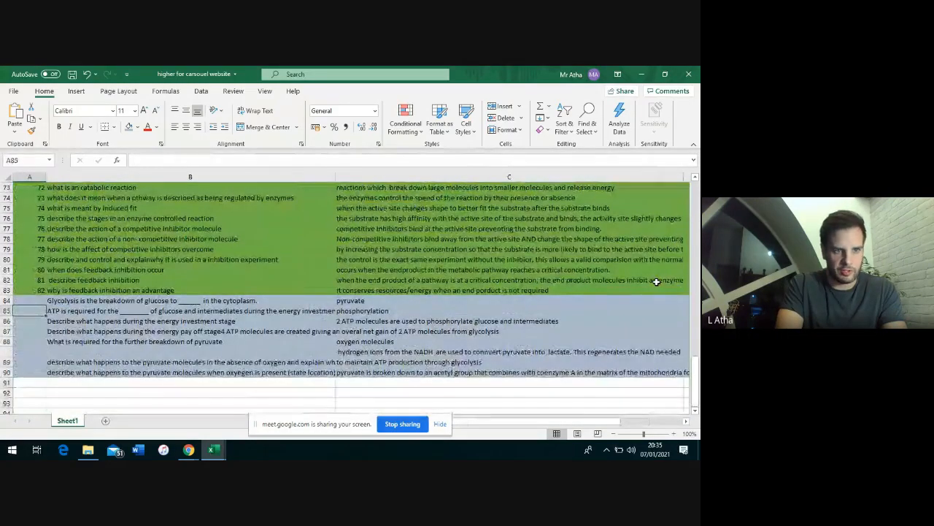
pyautogui.press('Up')
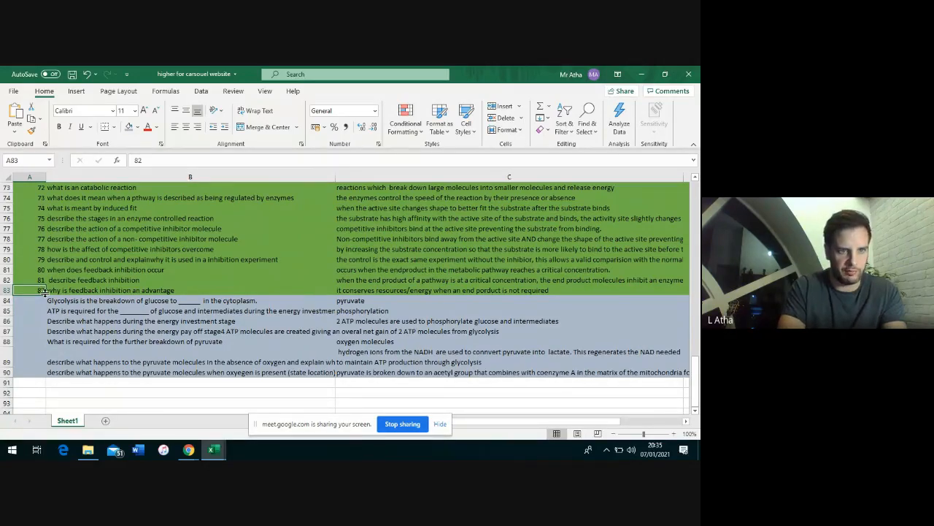
# Fill column A downward so the glycolysis questions are numbered 83 to 89
pyautogui.moveTo(44, 292); pyautogui.dragTo(44, 374)
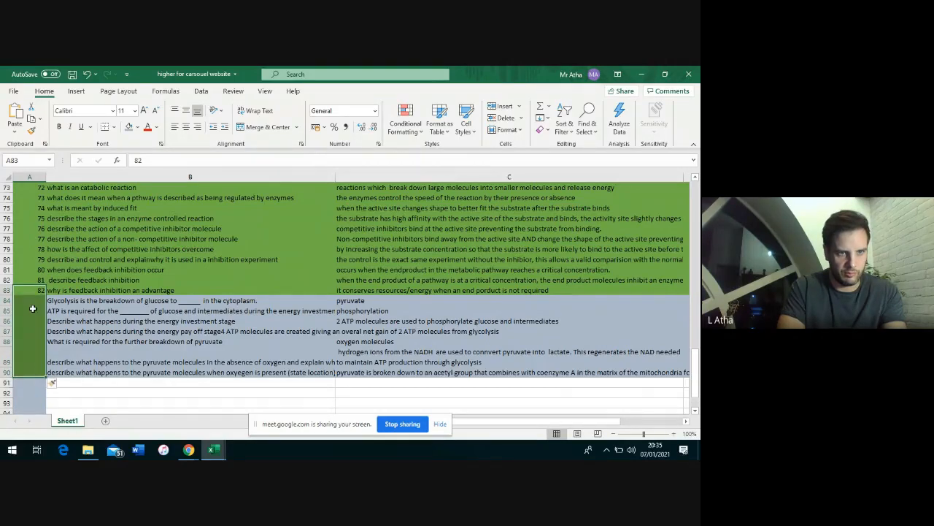
pyautogui.moveTo(43, 291); pyautogui.dragTo(42, 373)
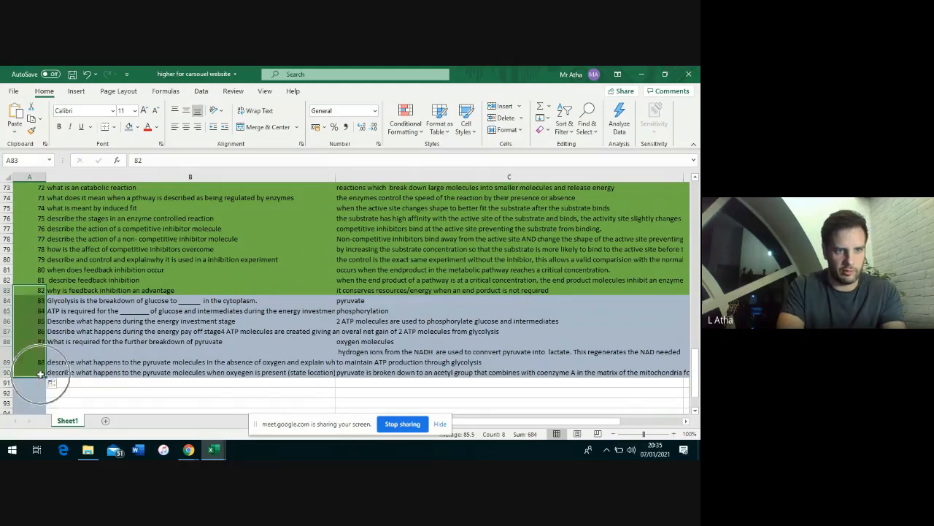
pyautogui.click(112, 384)
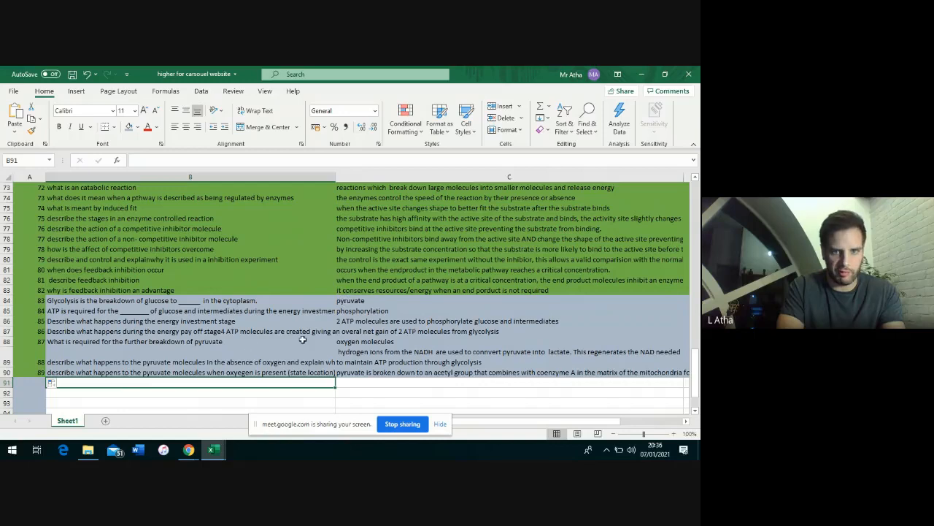
# Review the glycolysis questions in B84–B88: energy investment, energy pay off and pyruvate breakdown
pyautogui.click(82, 300)
pyautogui.moveTo(85, 309); pyautogui.dragTo(86, 303)
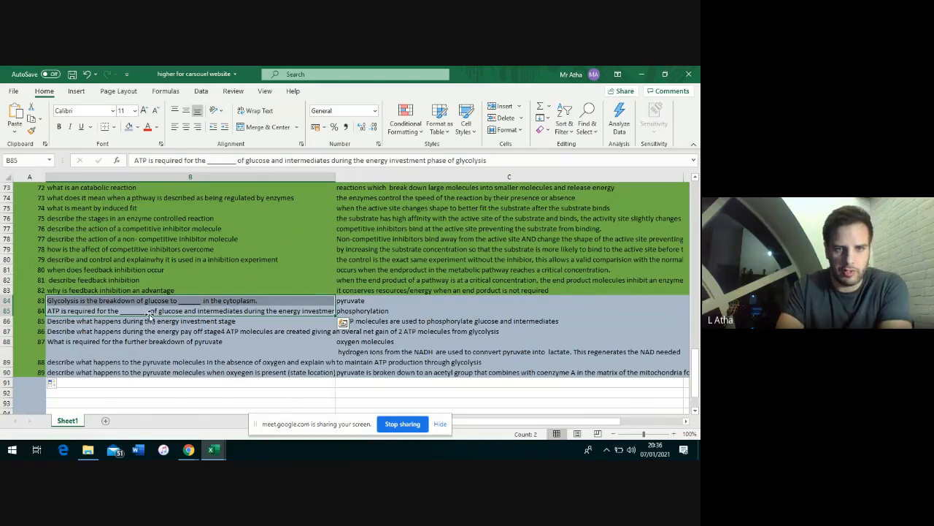
pyautogui.click(202, 302)
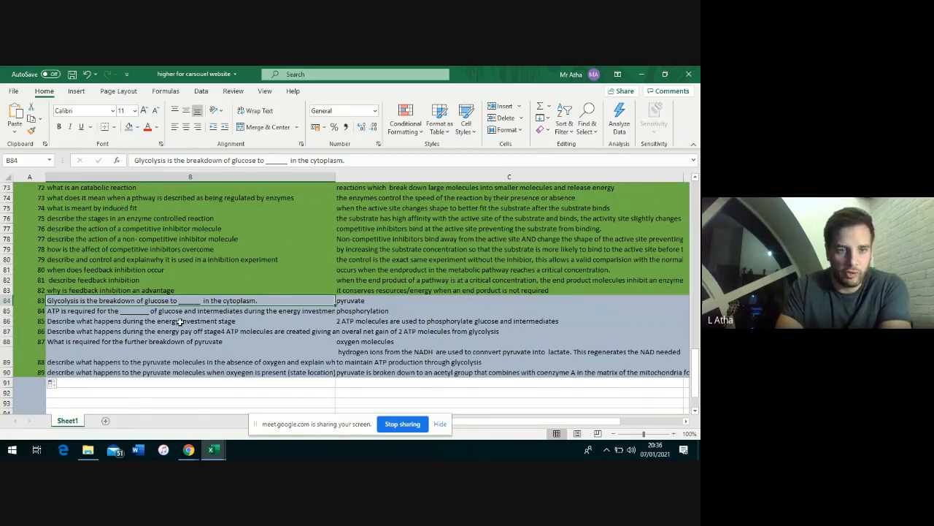
pyautogui.click(178, 322)
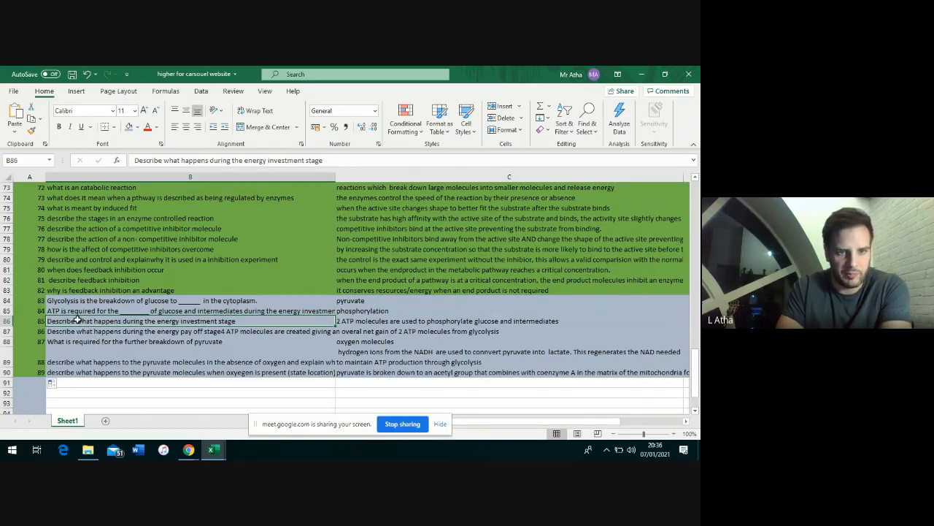
pyautogui.click(160, 332)
pyautogui.click(160, 348)
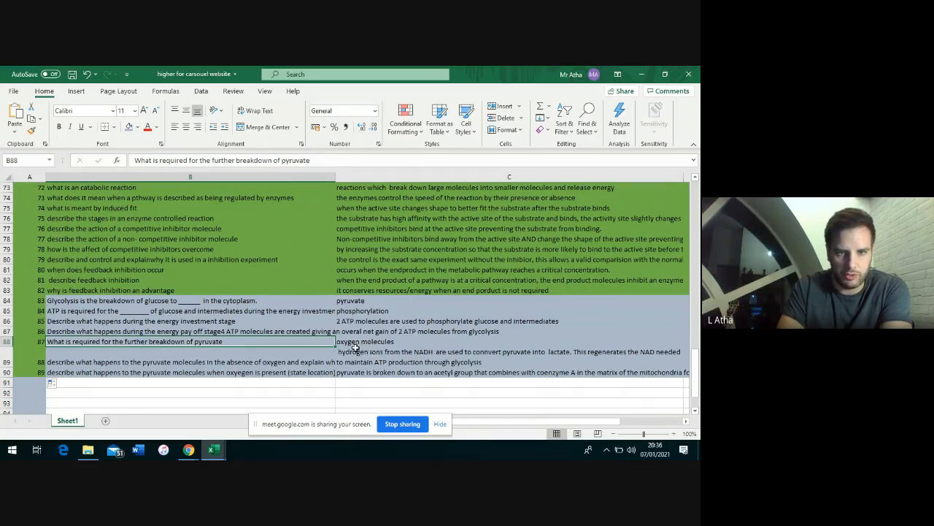
# Add a comma after 'oxygen molecules' in the pyruvate breakdown answer in C88
pyautogui.click(405, 343)
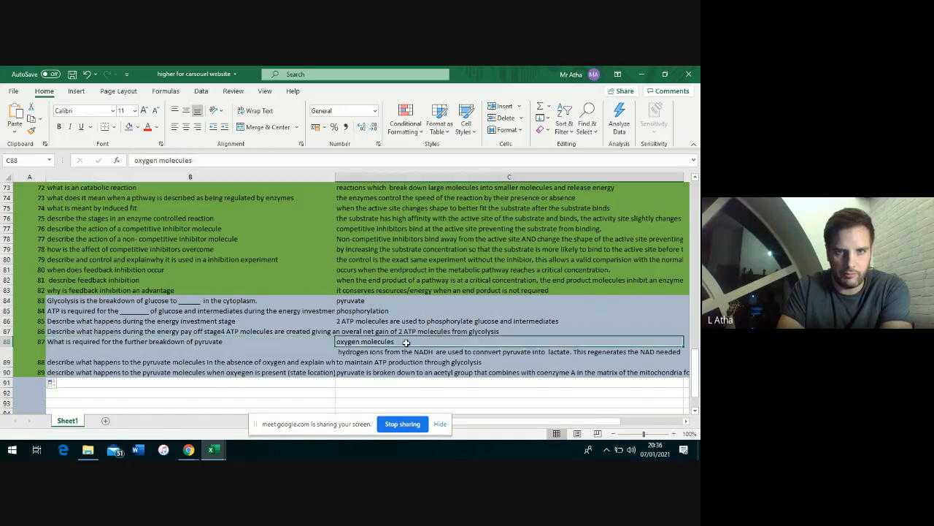
pyautogui.click(224, 164)
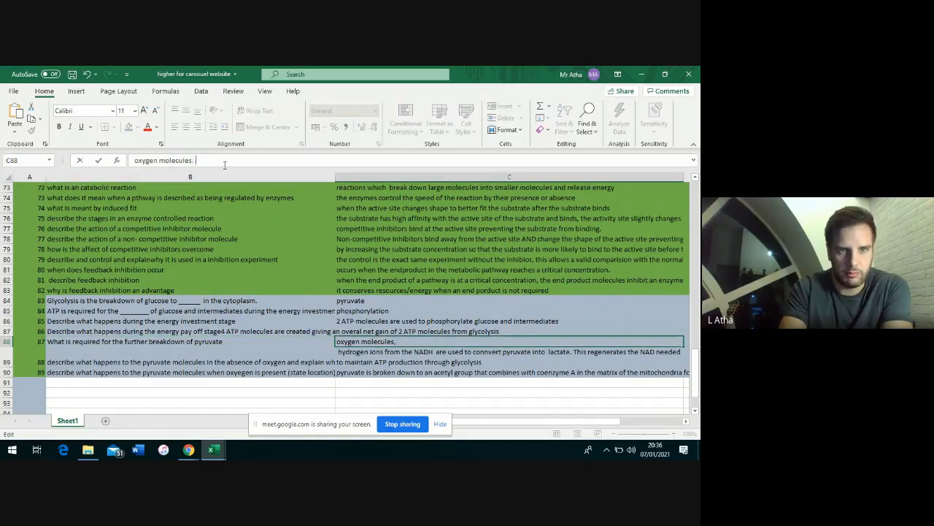
pyautogui.click(276, 356)
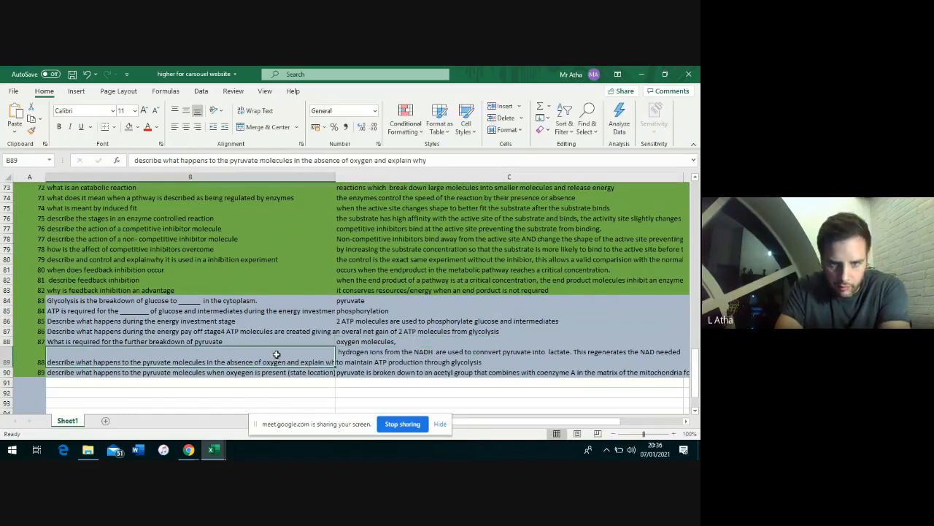
pyautogui.click(359, 357)
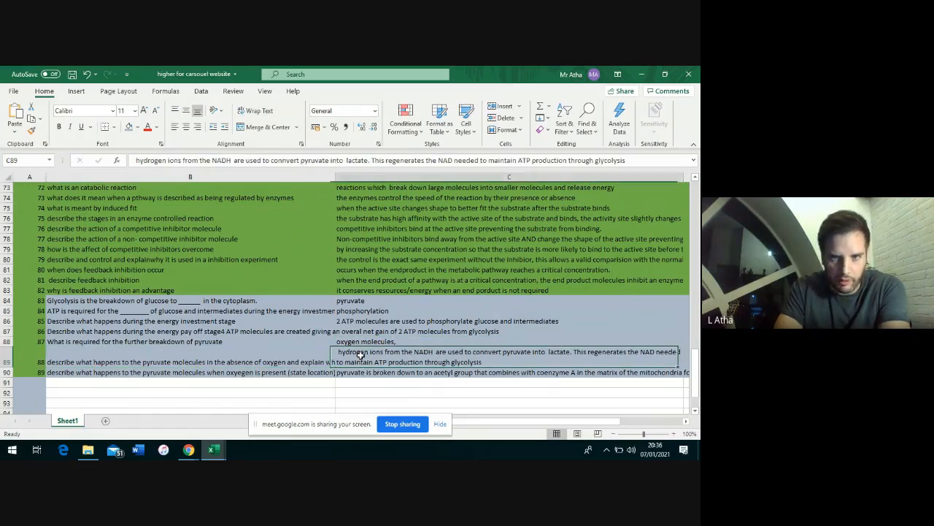
pyautogui.doubleClick(407, 342)
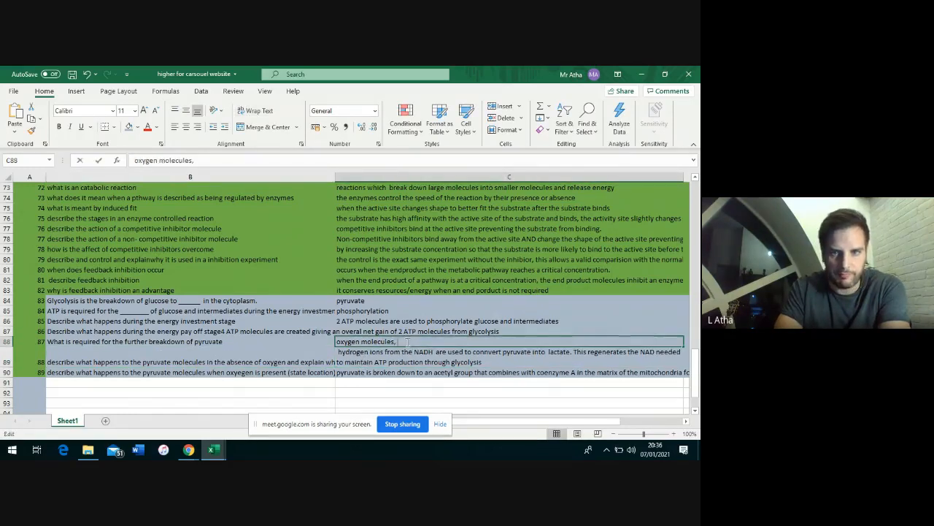
pyautogui.click(330, 360)
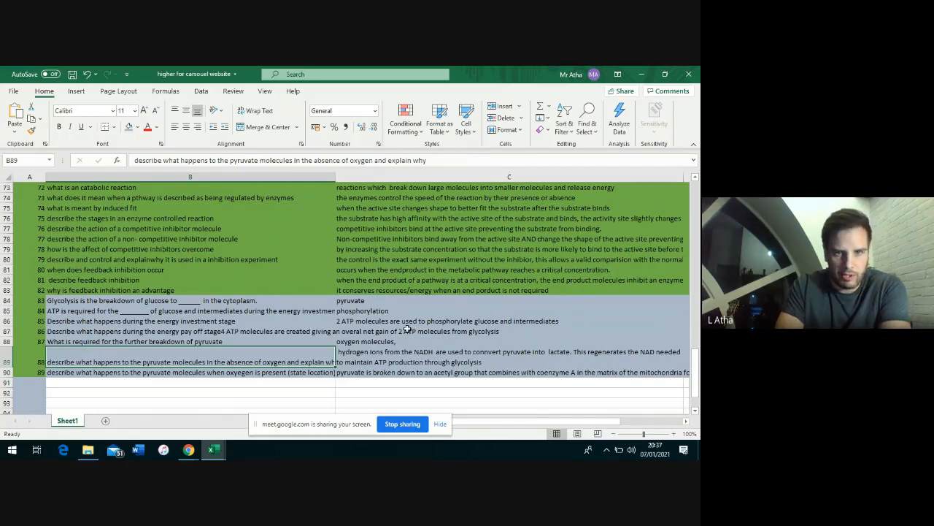
# Copy topic code 1.7 from D84 down through D90 for the glycolysis questions
pyautogui.click(438, 298)
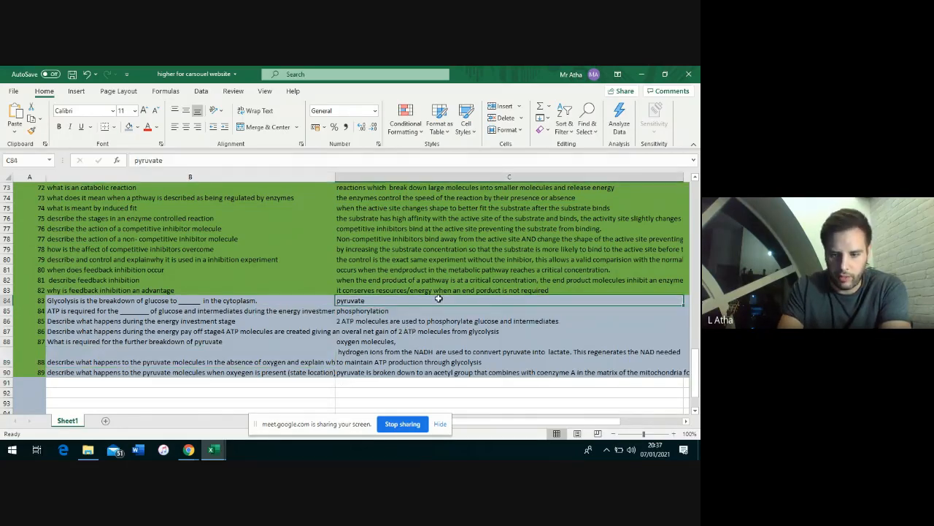
pyautogui.press('Right')
pyautogui.press('Right')
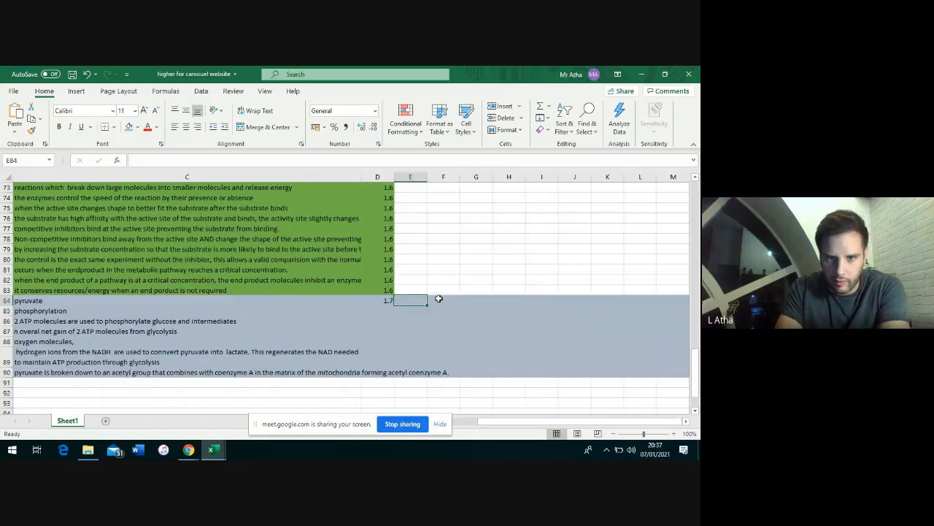
pyautogui.click(392, 300)
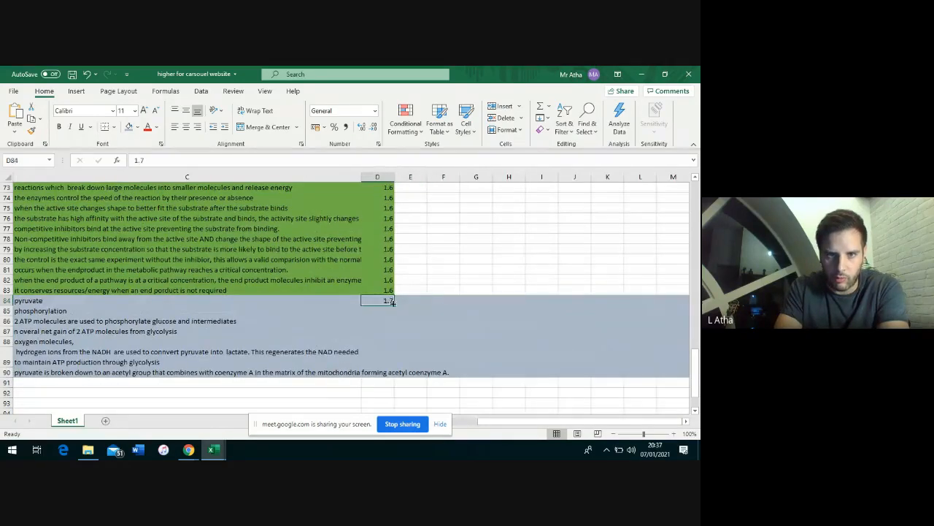
pyautogui.moveTo(393, 303); pyautogui.dragTo(389, 372)
pyautogui.click(310, 384)
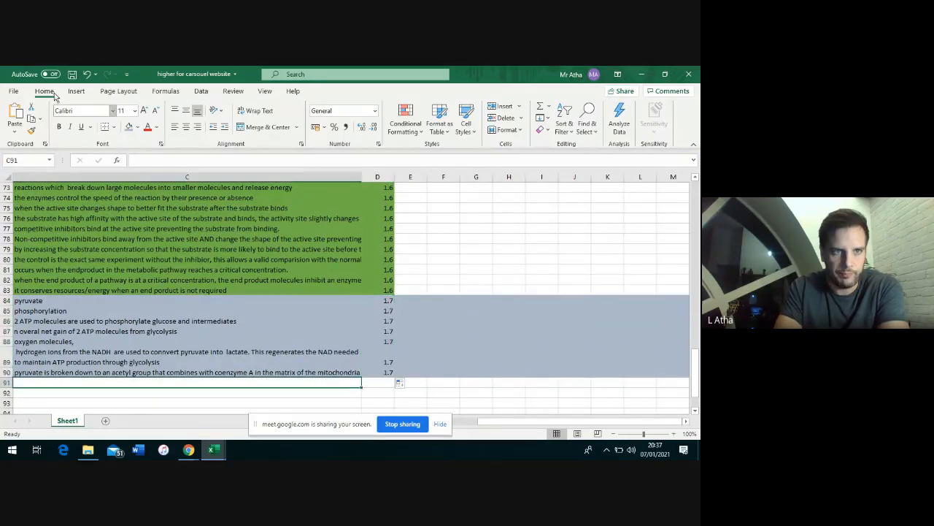
# Save the question bank as 'HHB 1.1-1.7 not finished' and minimize both Excel workbooks
pyautogui.click(14, 91)
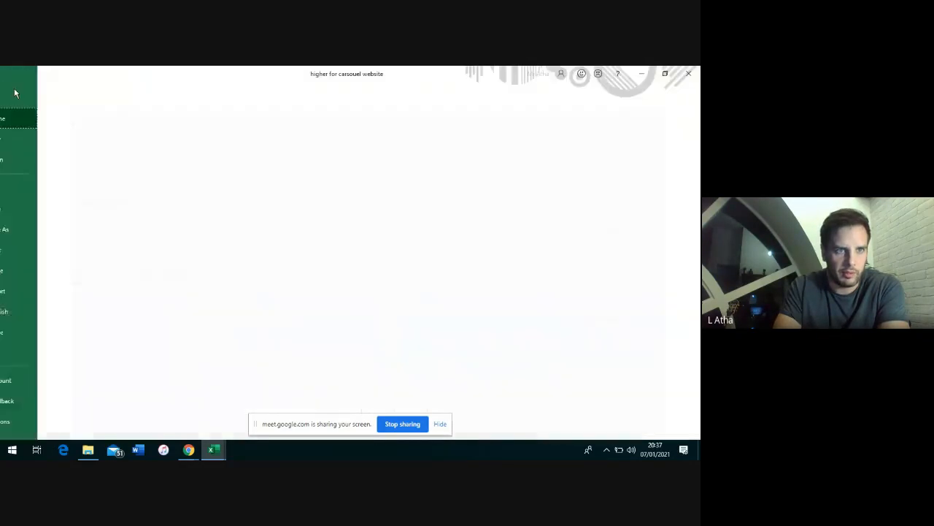
pyautogui.click(32, 229)
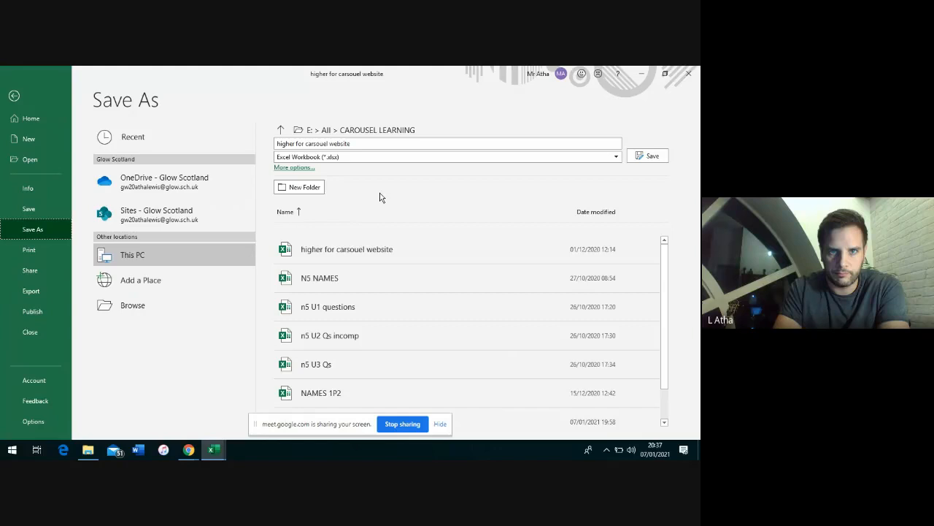
pyautogui.click(304, 144)
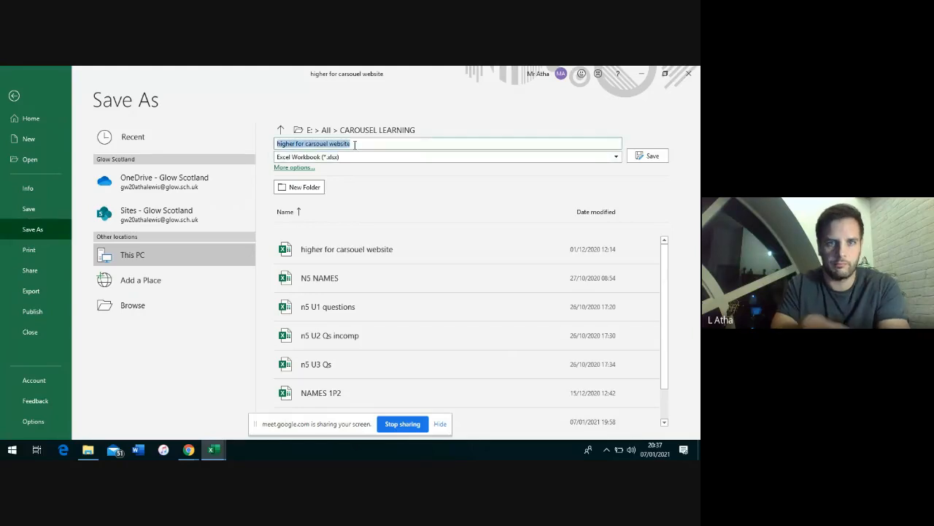
pyautogui.write('HH')
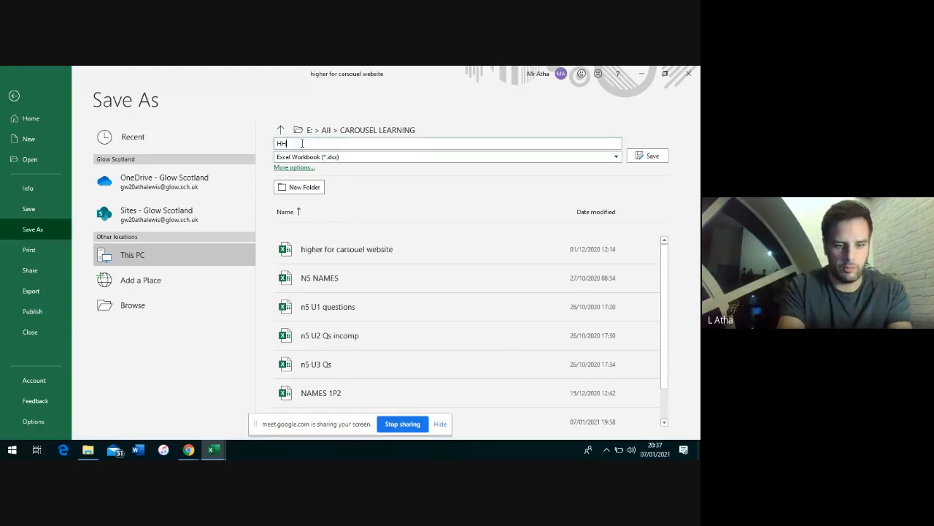
pyautogui.write('B 1.1')
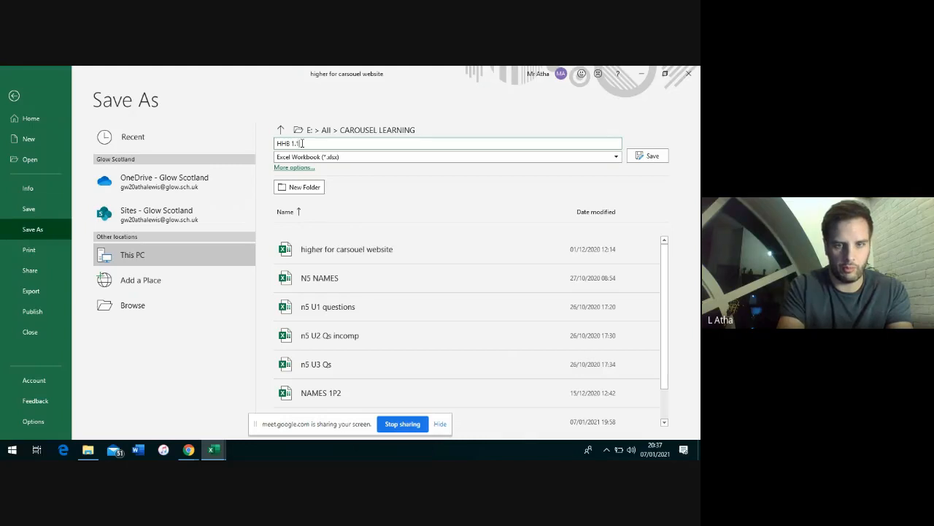
pyautogui.write('-1.')
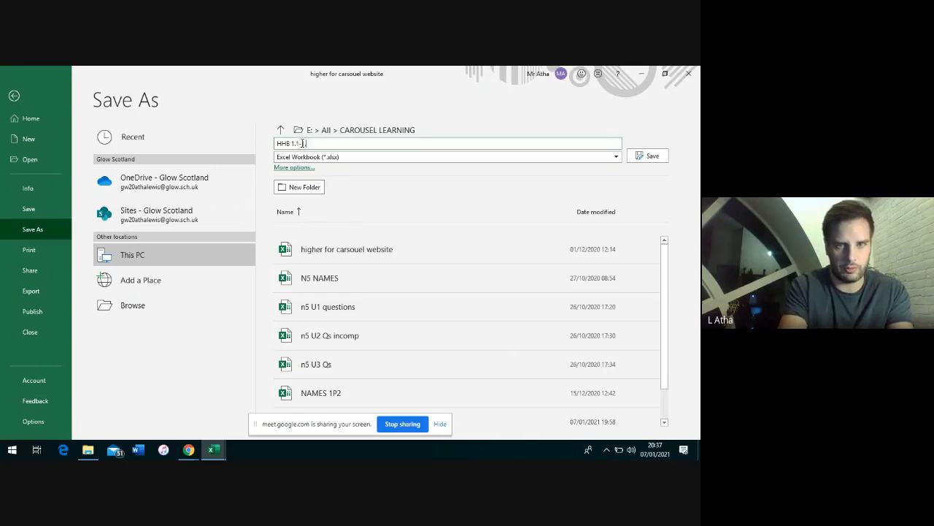
pyautogui.write('7 not finished')
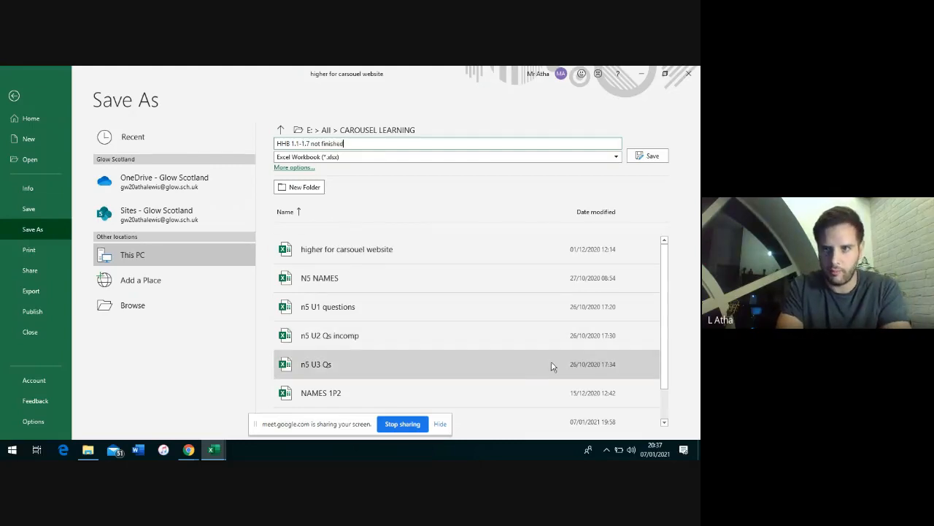
pyautogui.click(642, 157)
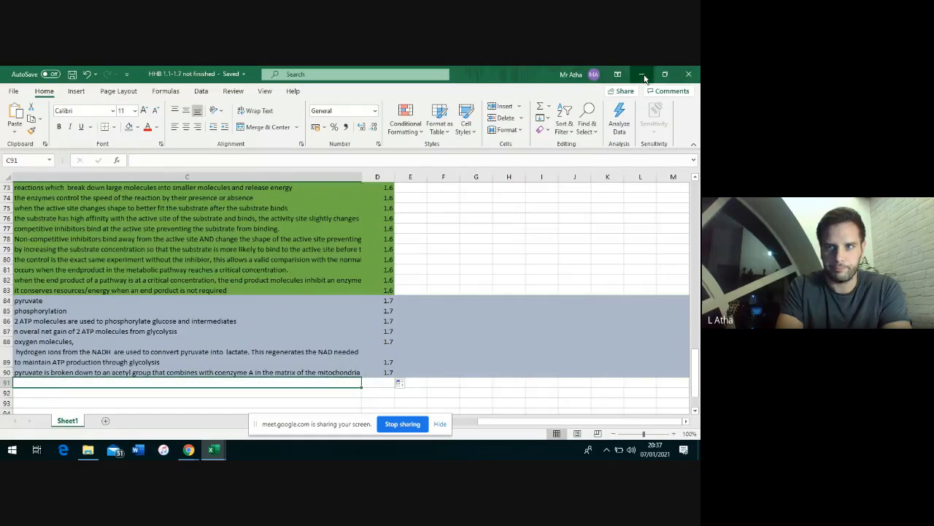
pyautogui.click(642, 75)
pyautogui.click(642, 75)
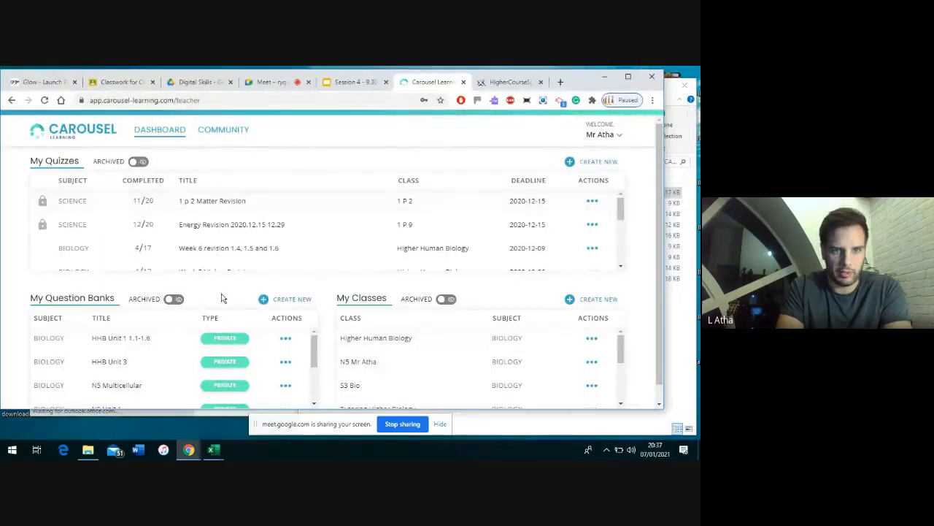
# Start a new class from names for CL.xlsx, titled 'Practice Class' with subject Music
pyautogui.click(586, 301)
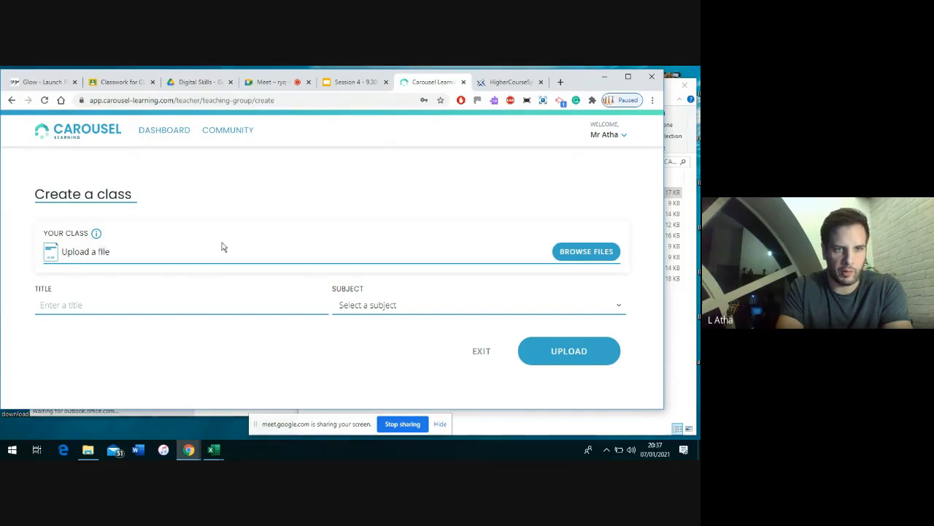
pyautogui.click(574, 252)
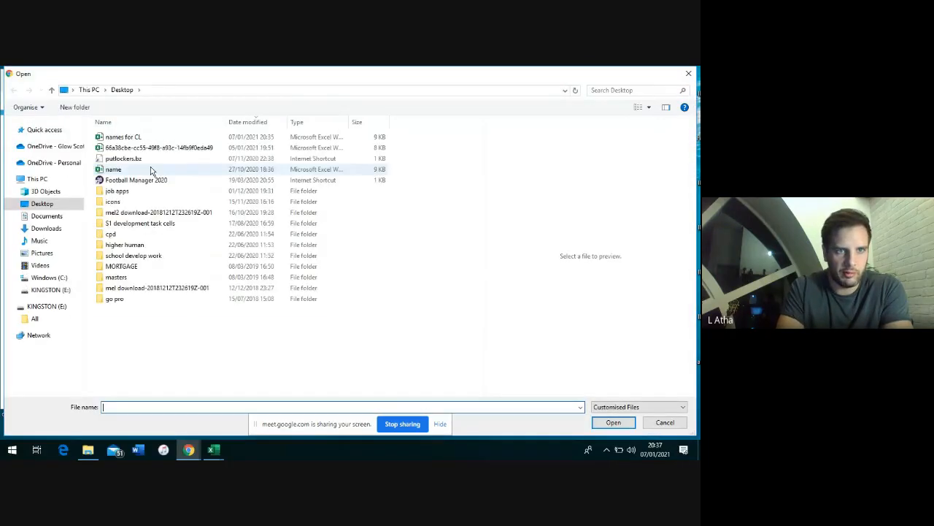
pyautogui.doubleClick(116, 138)
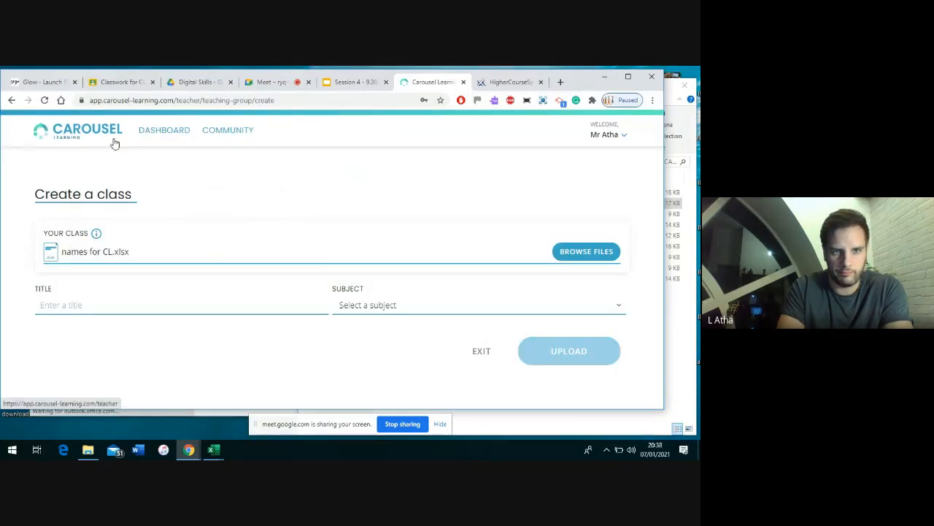
pyautogui.click(71, 307)
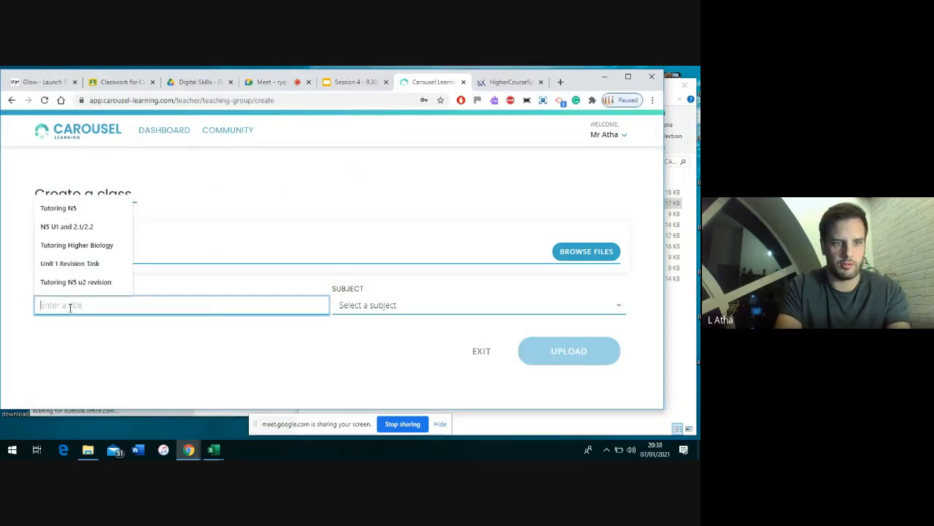
pyautogui.write('Practice')
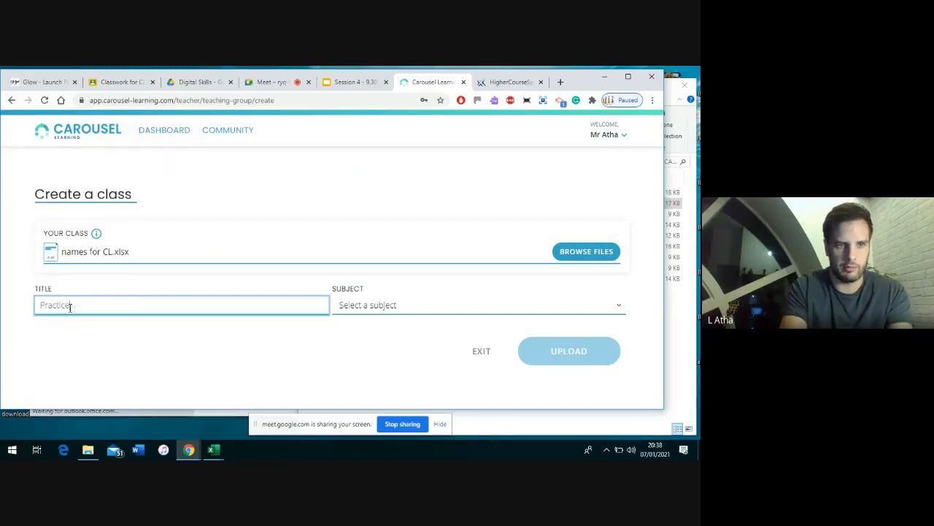
pyautogui.write(' Class')
pyautogui.press('Tab')
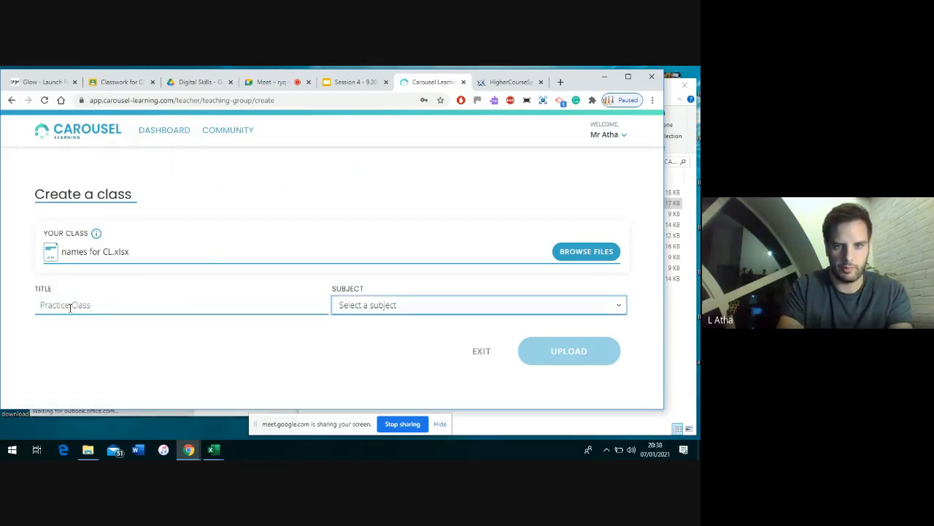
pyautogui.click(351, 313)
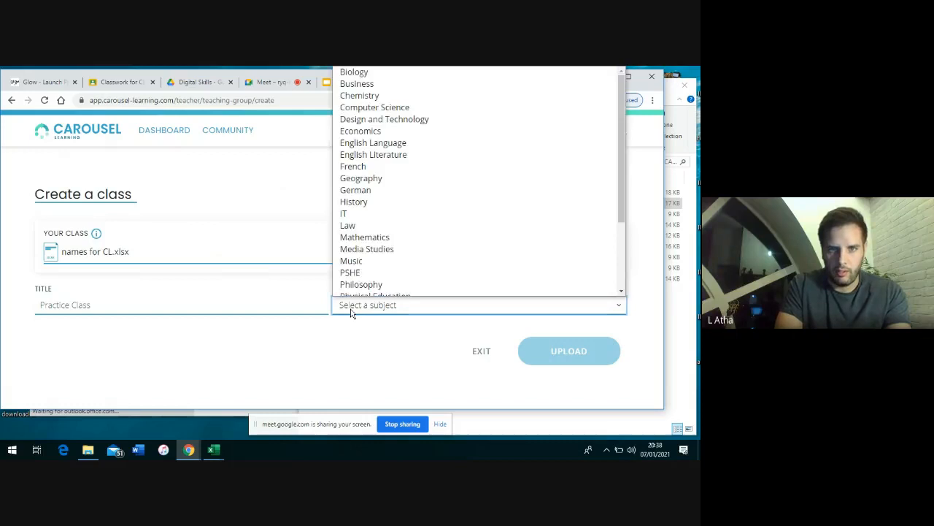
pyautogui.scroll(-2, 385, 211)
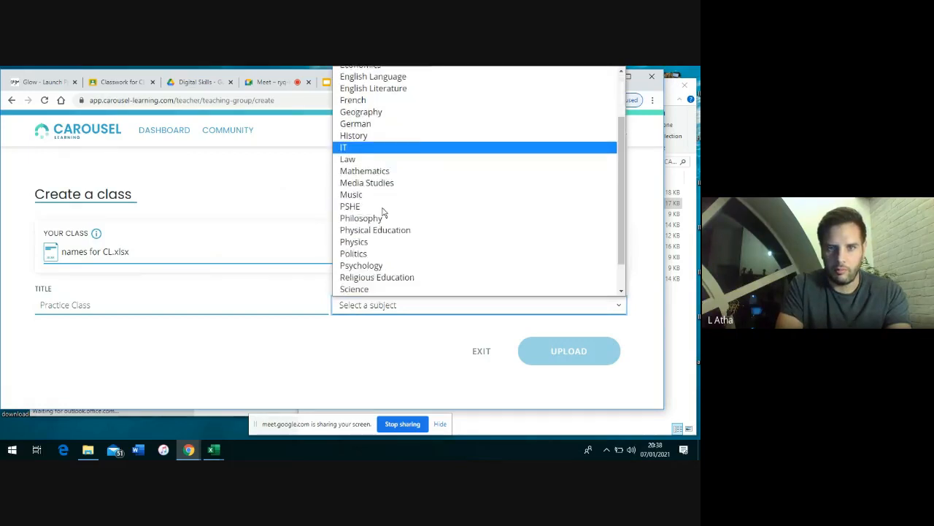
pyautogui.scroll(-1, 384, 211)
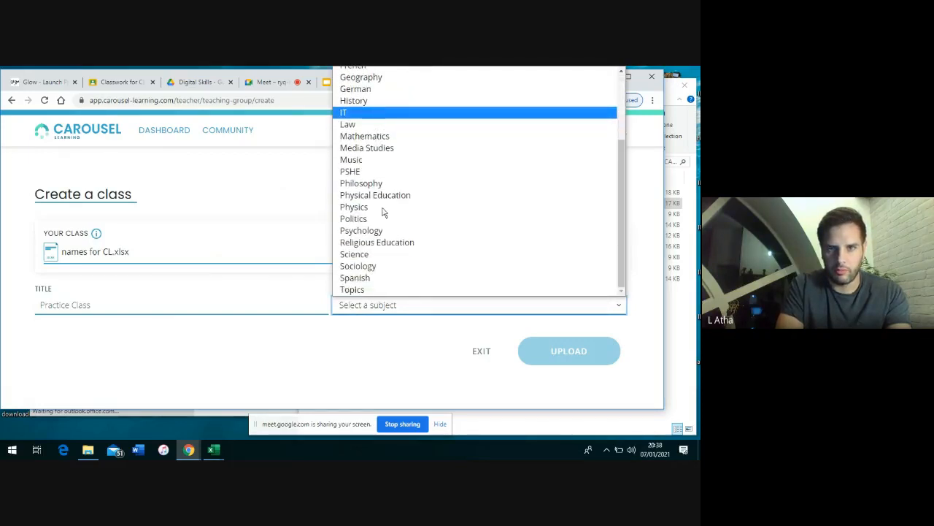
pyautogui.click(368, 159)
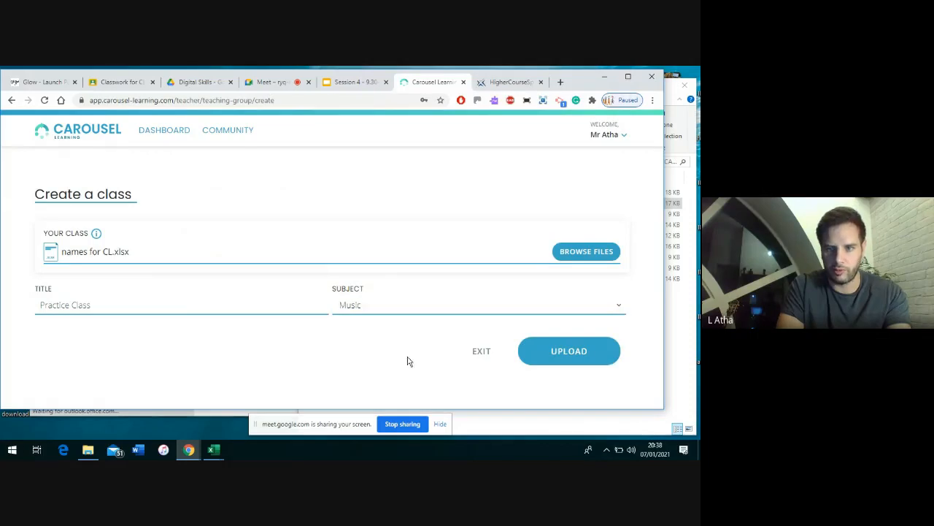
# Upload the class list, view the two-student Practice Class, and go back to the dashboard
pyautogui.click(569, 352)
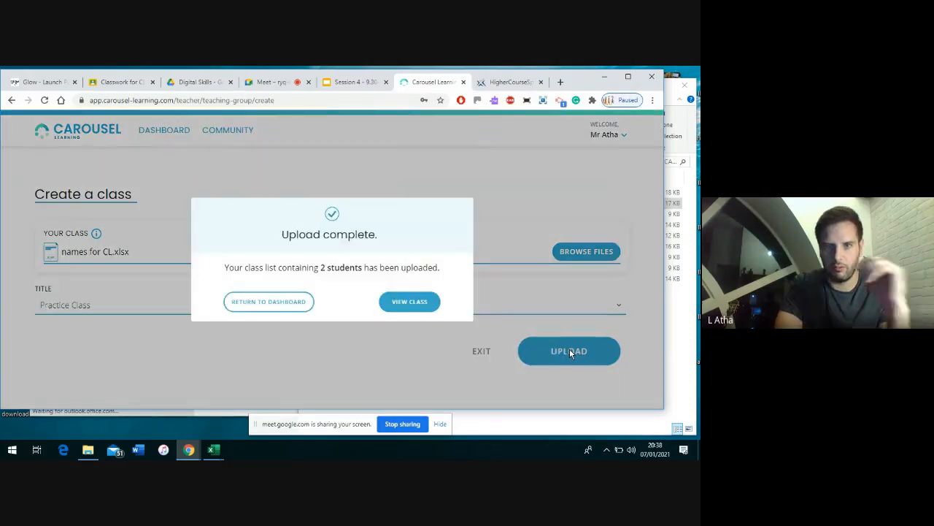
pyautogui.click(394, 301)
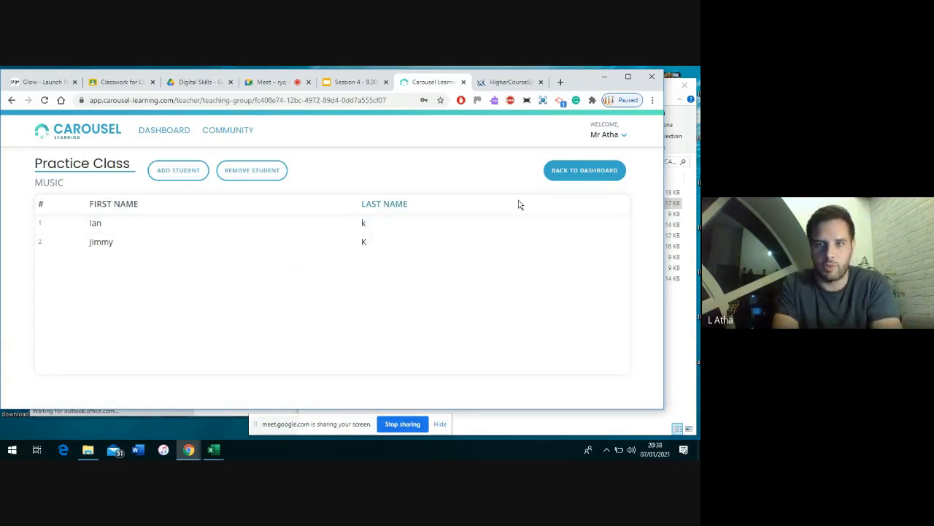
pyautogui.click(564, 171)
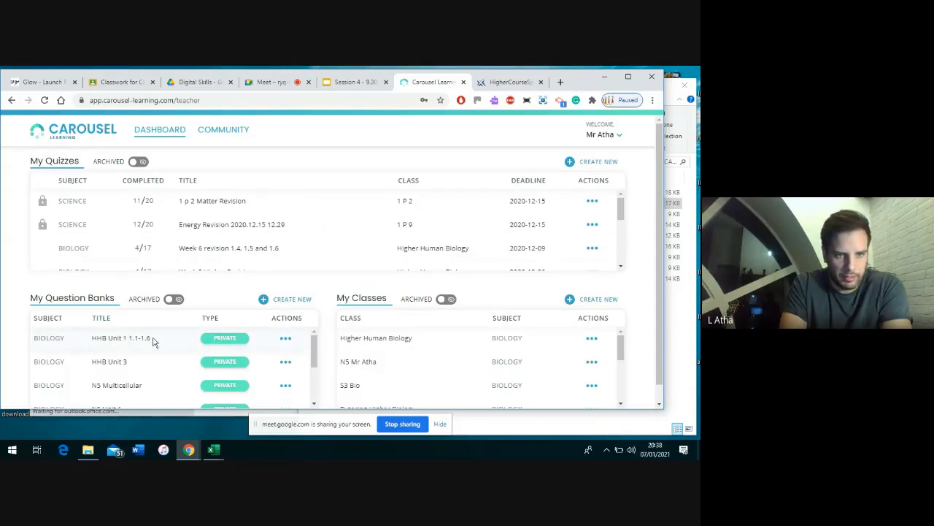
pyautogui.click(284, 338)
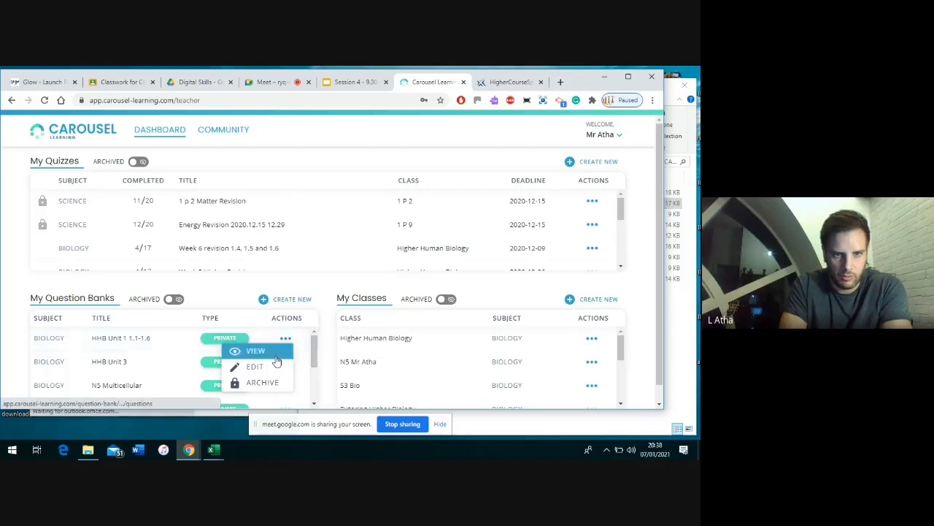
pyautogui.click(273, 367)
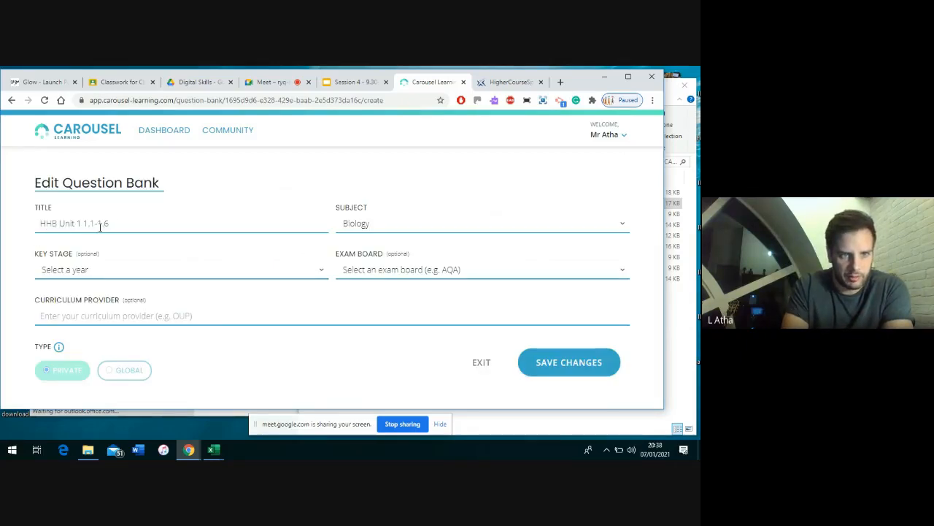
pyautogui.click(109, 226)
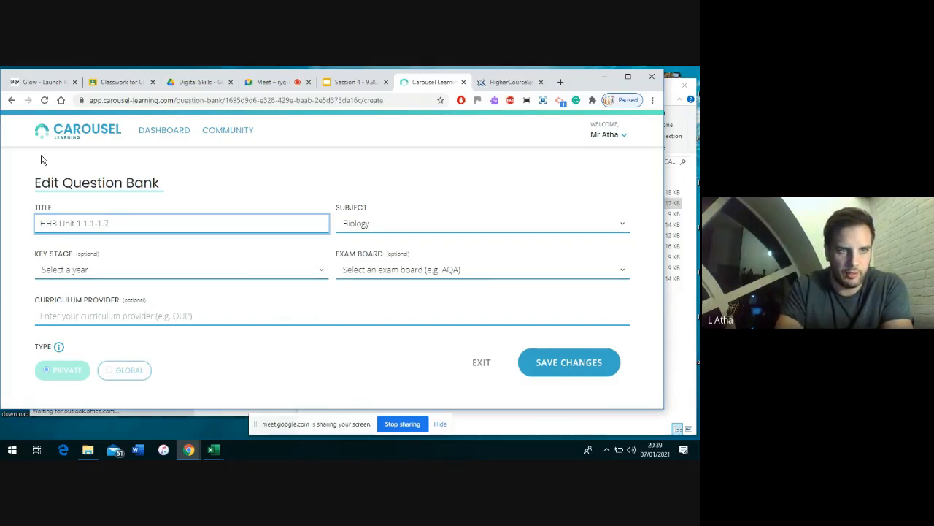
pyautogui.click(12, 101)
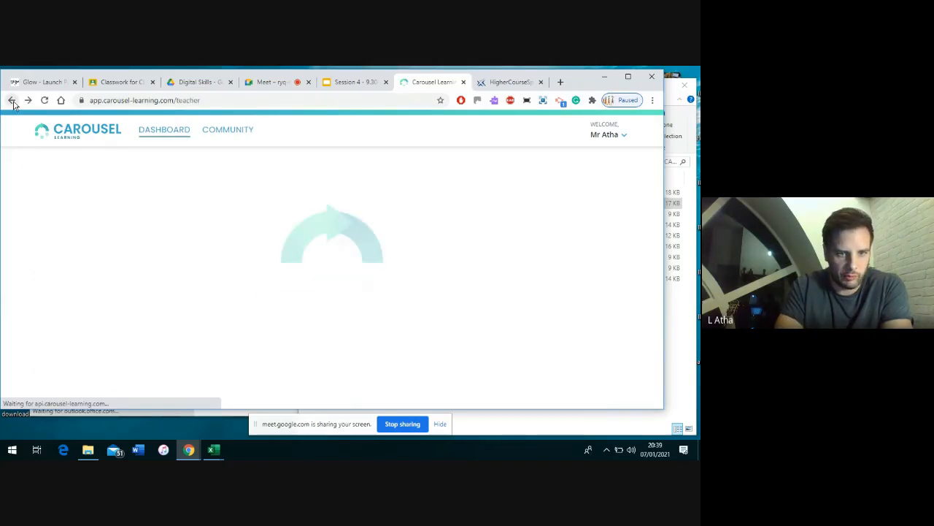
# Archive the HHB Unit 1 1.1-1.6 question bank and begin a new question bank
pyautogui.click(286, 340)
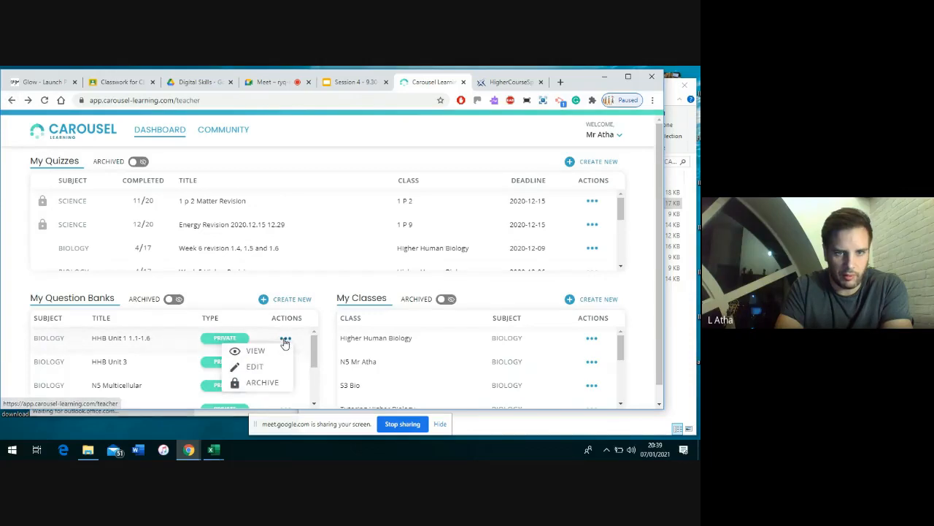
pyautogui.click(266, 383)
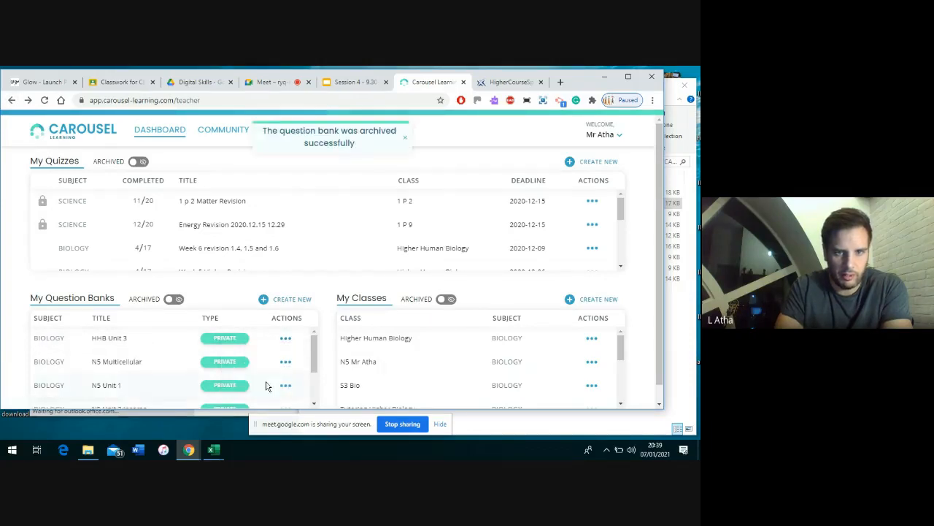
pyautogui.click(291, 300)
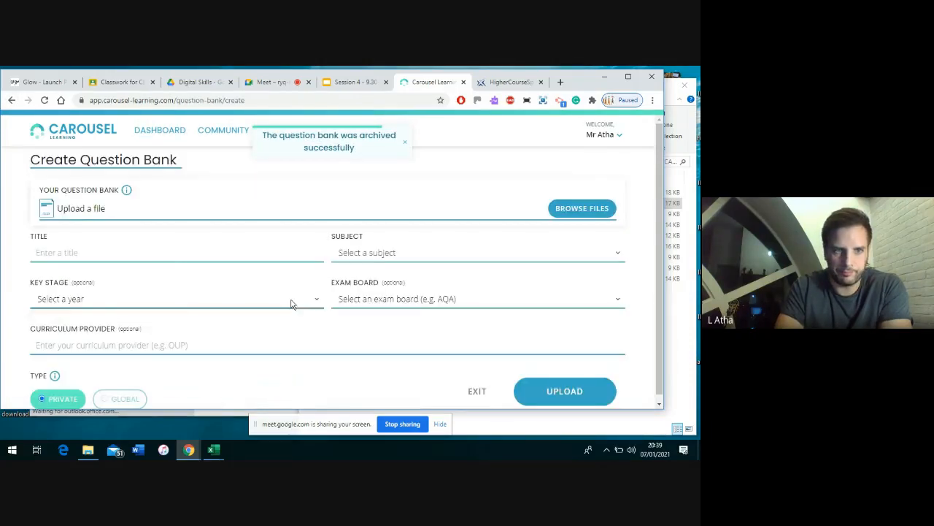
pyautogui.click(163, 253)
pyautogui.click(475, 204)
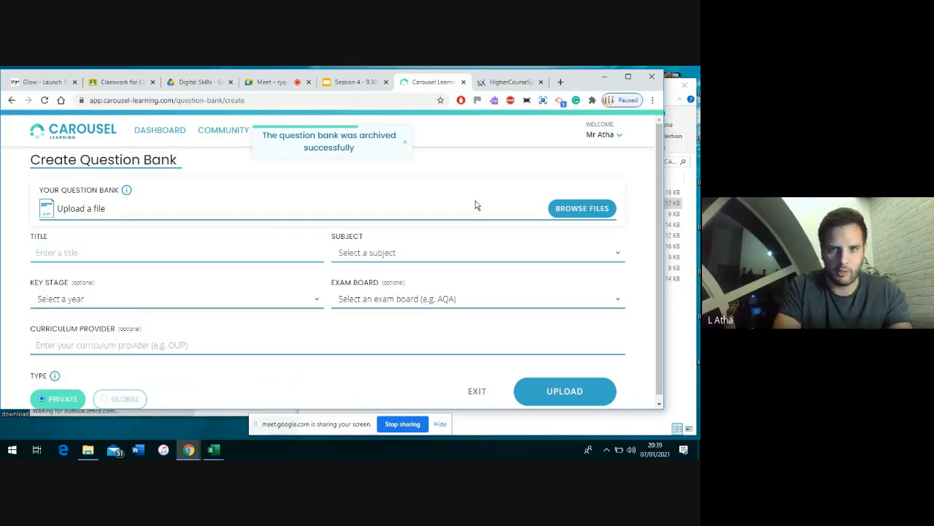
# Load HHB 1.1-1.7 not finished.xlsx from KINGSTON (E:) > All > CAROUSEL LEARNING into the form
pyautogui.click(582, 209)
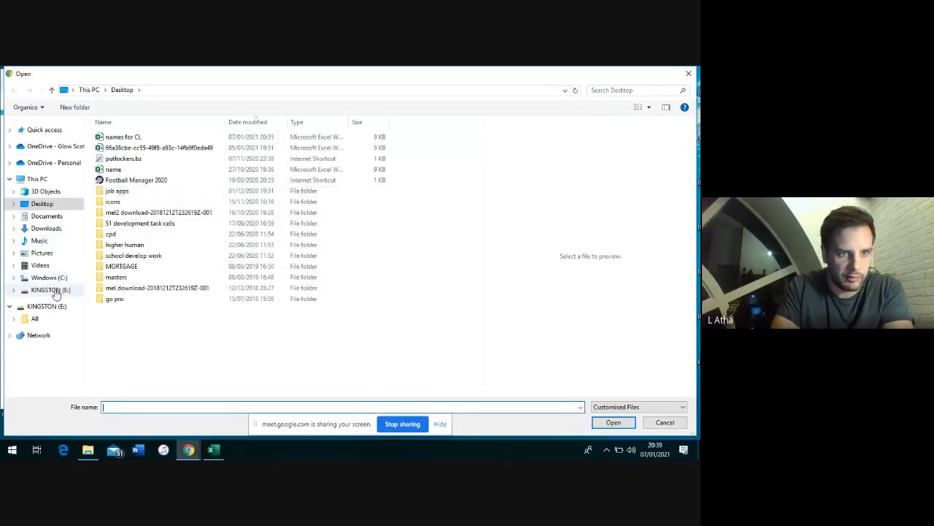
pyautogui.click(51, 319)
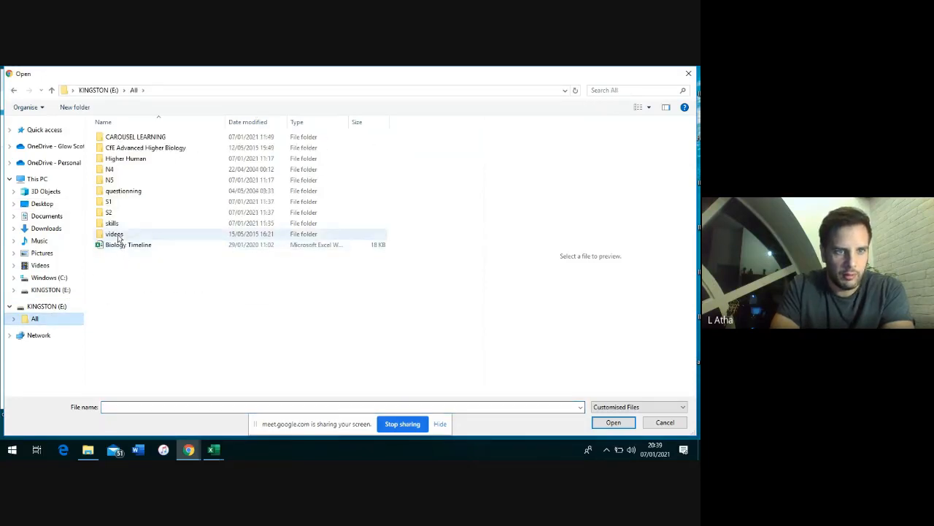
pyautogui.doubleClick(123, 138)
pyautogui.click(255, 123)
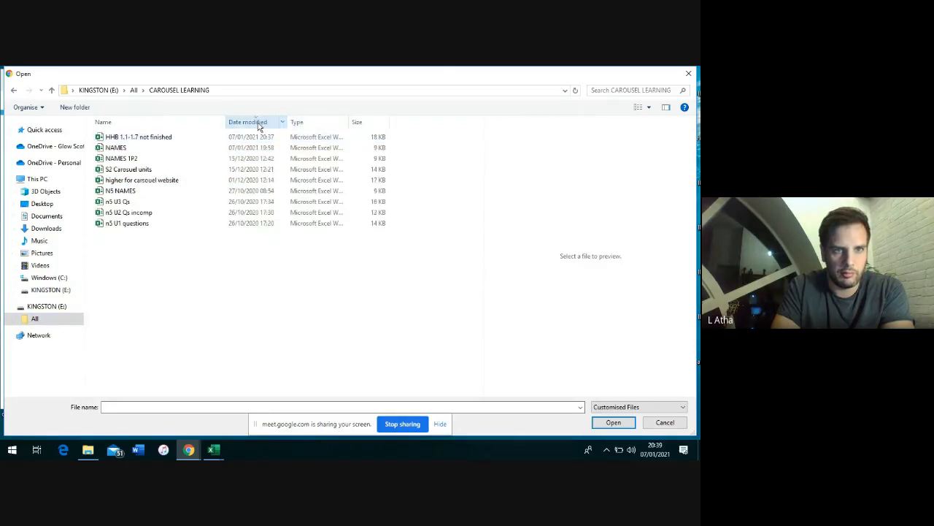
pyautogui.click(143, 139)
pyautogui.click(143, 139)
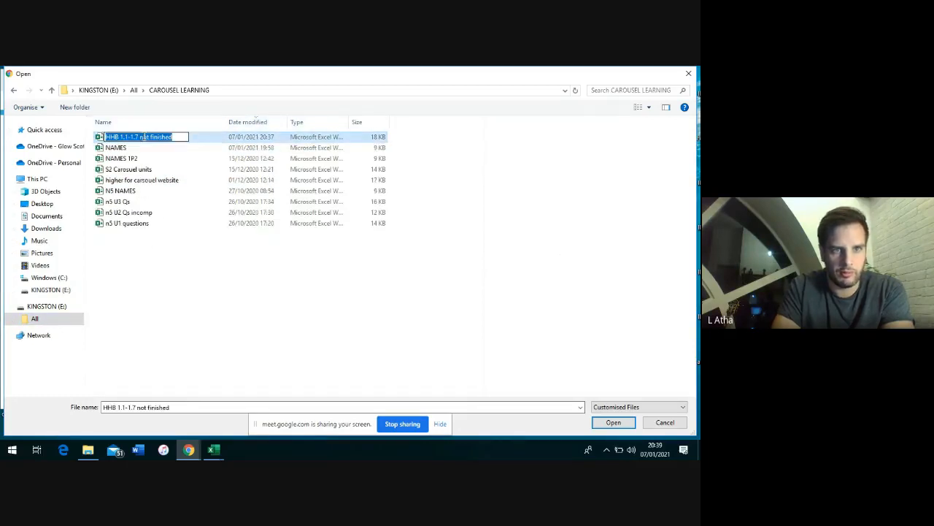
pyautogui.click(612, 422)
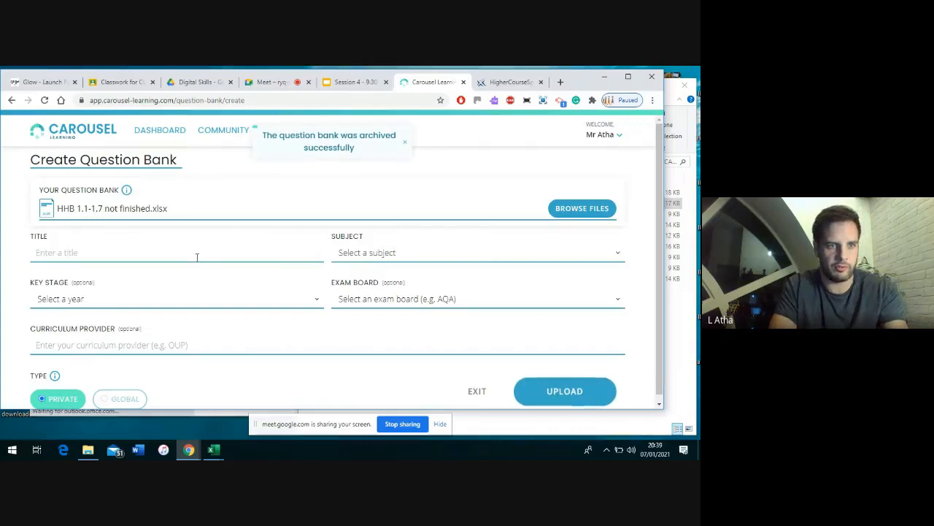
# Title the new question bank 'HHB Unit1 1.1 - 1.7 unfinished'
pyautogui.click(156, 255)
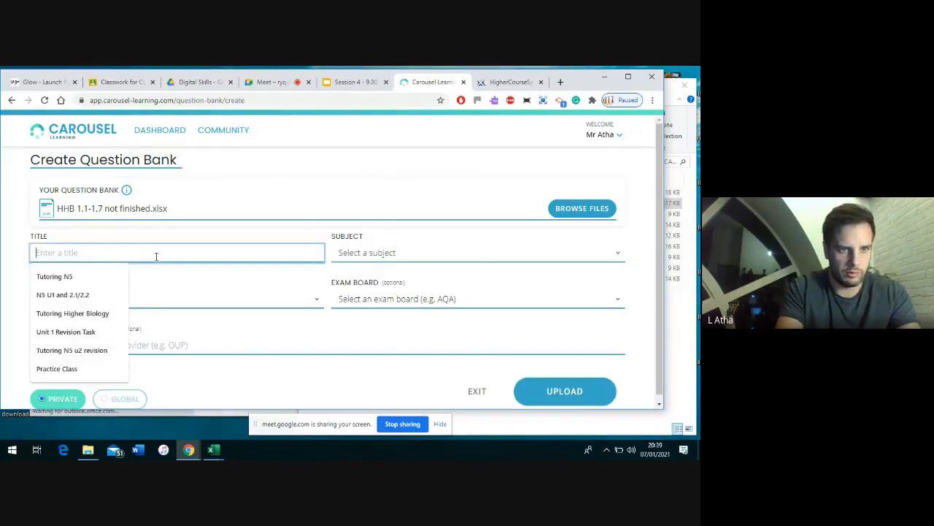
pyautogui.write('HHB U')
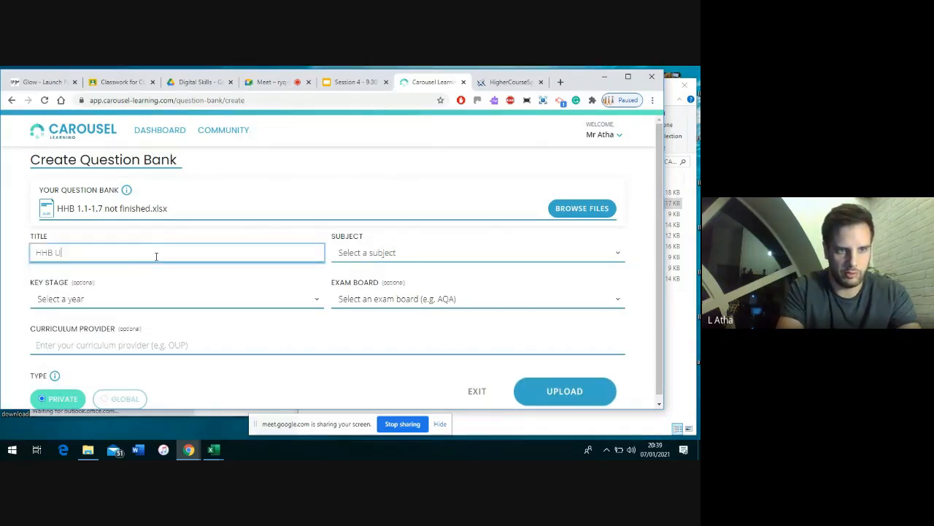
pyautogui.write('NI')
pyautogui.press('BackSpace')
pyautogui.write('nit1 1.1 -')
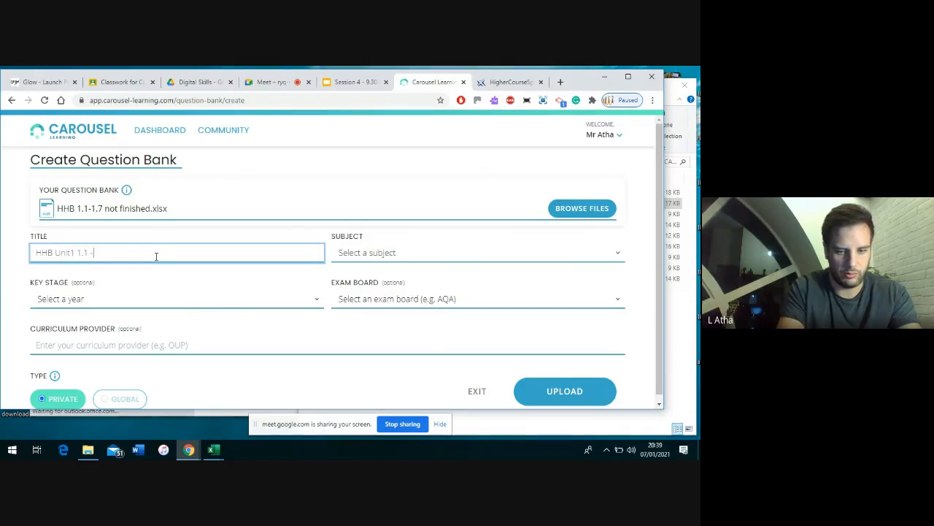
pyautogui.write(' 1.7 unfinished')
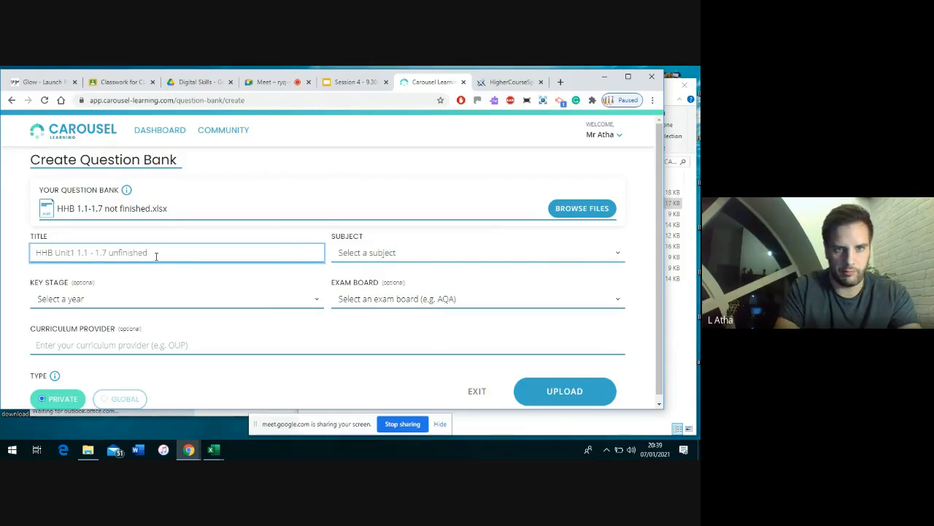
# Choose a subject and upload; after the row 87 error, switch to the HHB workbook in Excel
pyautogui.click(355, 255)
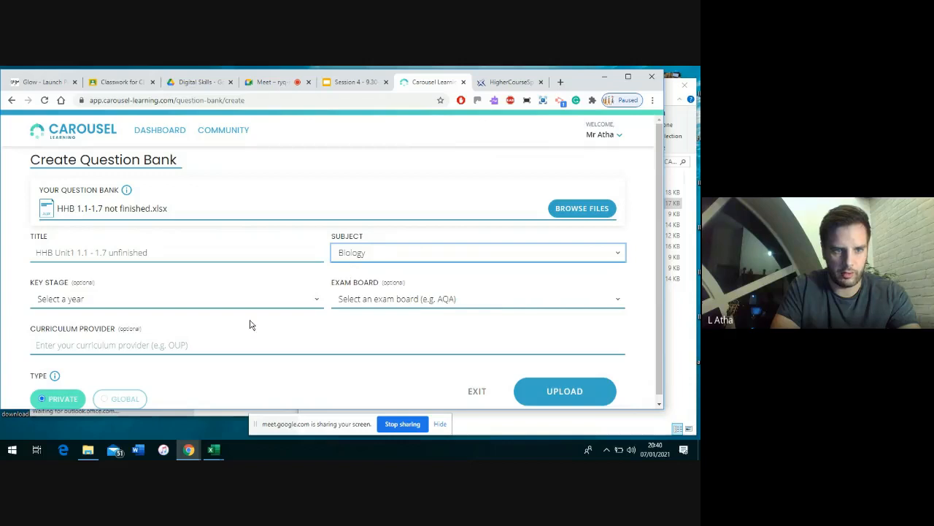
pyautogui.scroll(-1, 306, 349)
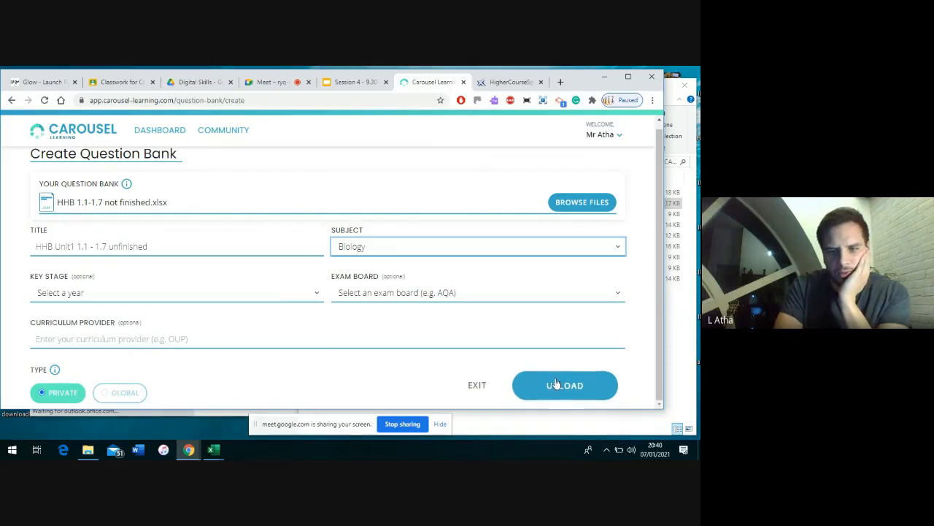
pyautogui.click(559, 386)
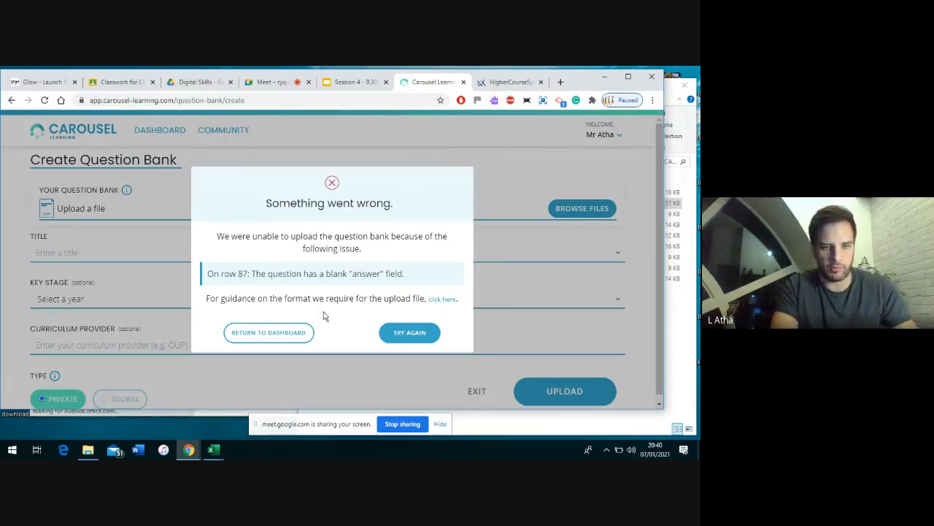
pyautogui.click(213, 451)
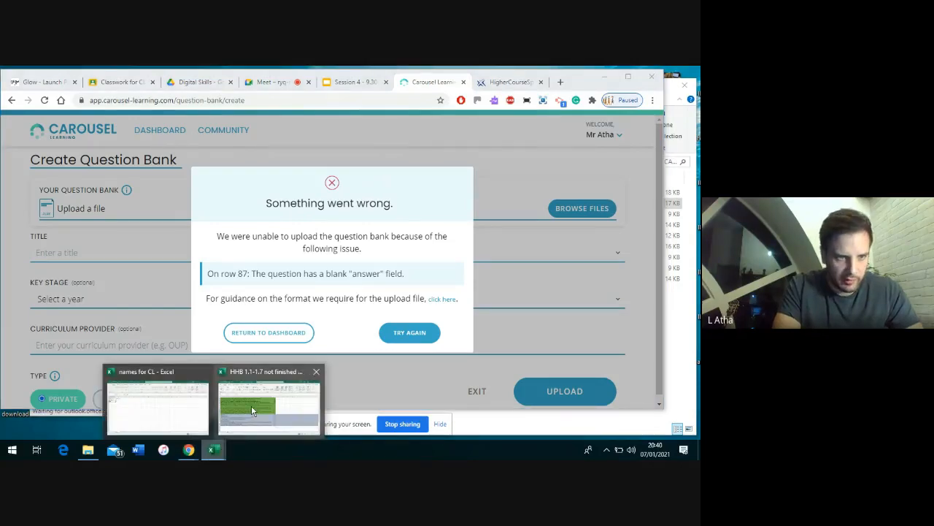
pyautogui.click(251, 405)
pyautogui.click(6, 331)
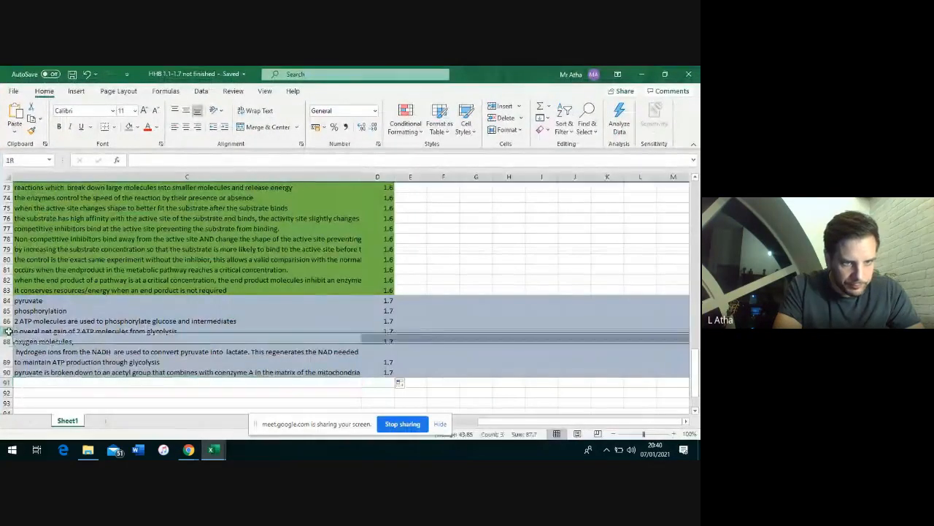
pyautogui.click(32, 331)
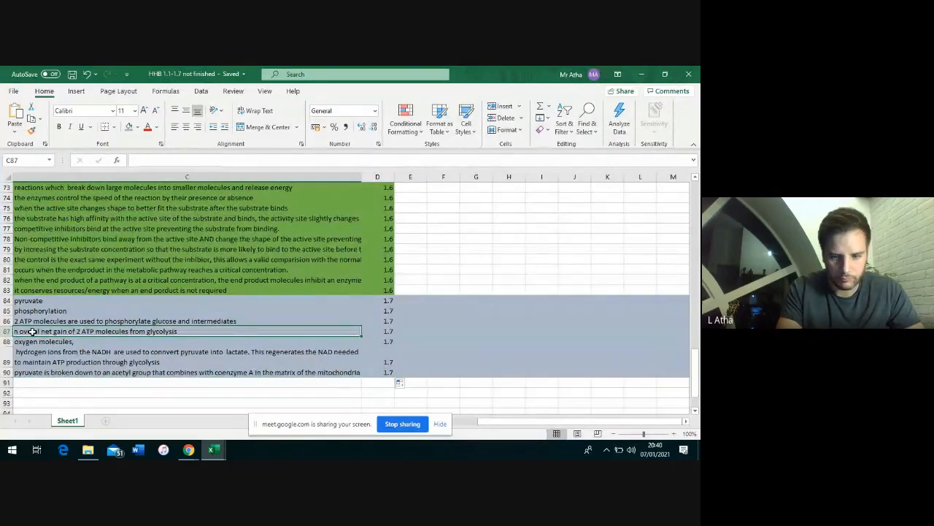
pyautogui.press('Left')
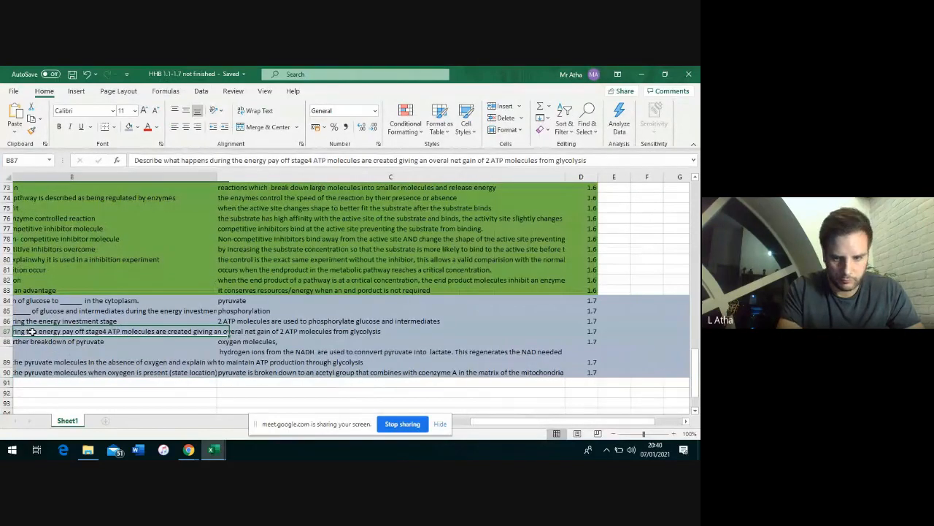
pyautogui.press('Left')
pyautogui.press('Down')
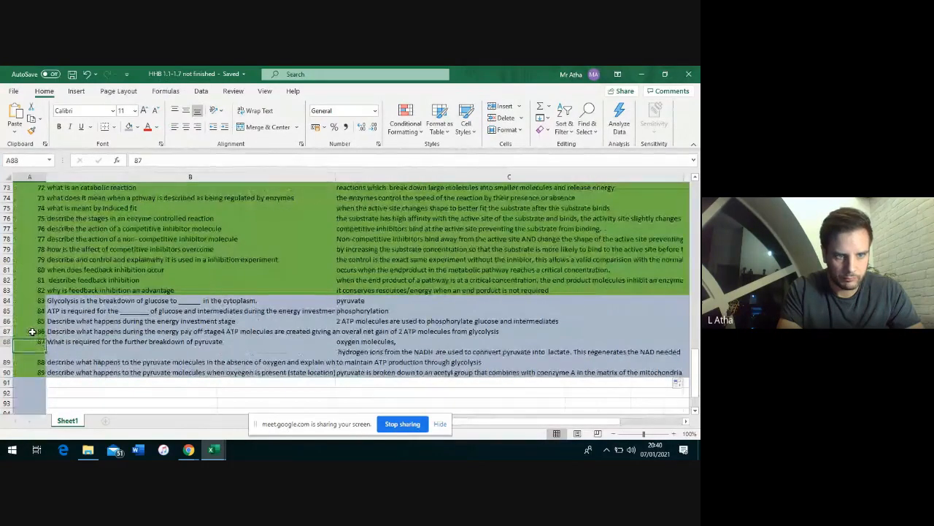
pyautogui.press('Right')
pyautogui.press('Right')
pyautogui.press('Right')
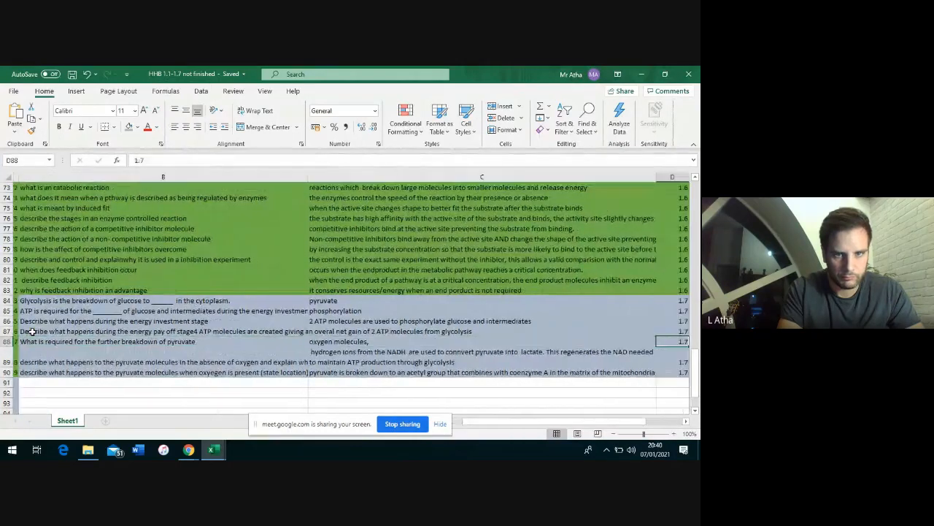
pyautogui.press('Left')
pyautogui.press('Left')
pyautogui.press('Left')
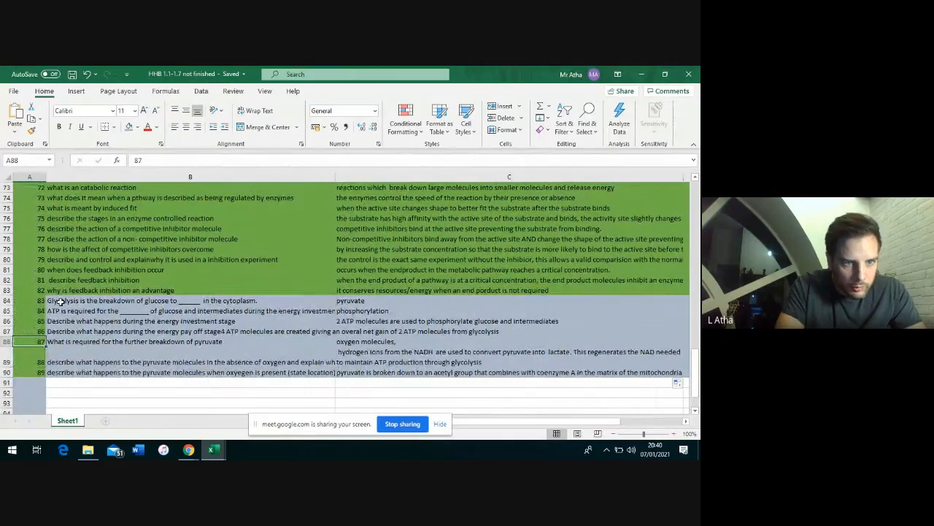
pyautogui.click(62, 342)
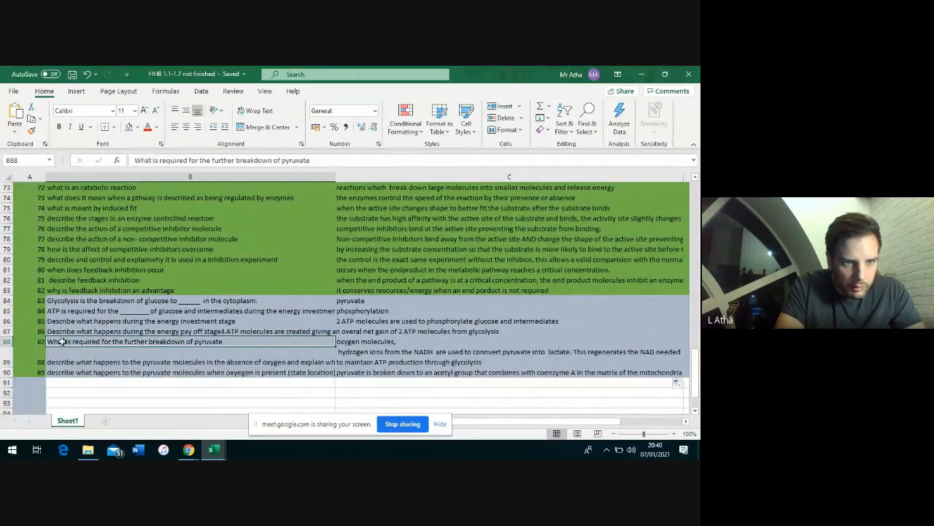
pyautogui.click(25, 331)
pyautogui.press('Right')
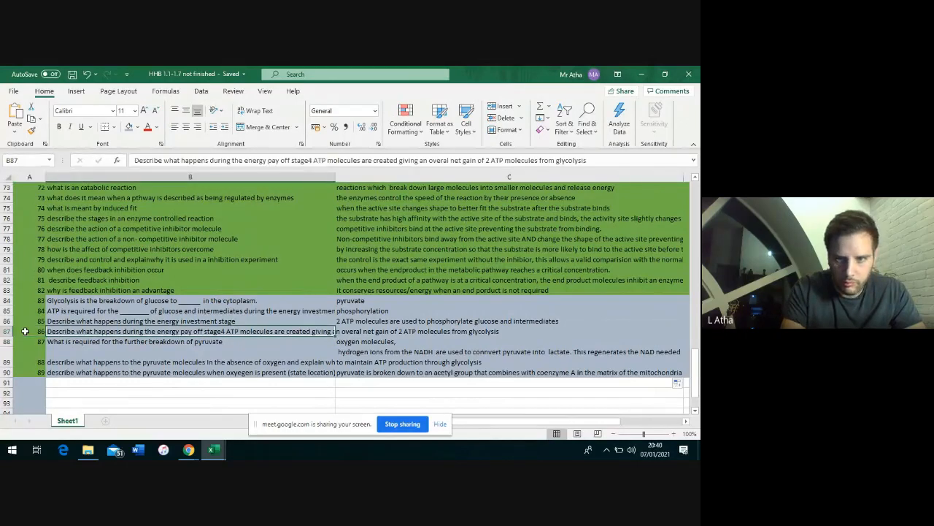
pyautogui.press('Right')
pyautogui.press('Right')
pyautogui.press('Right')
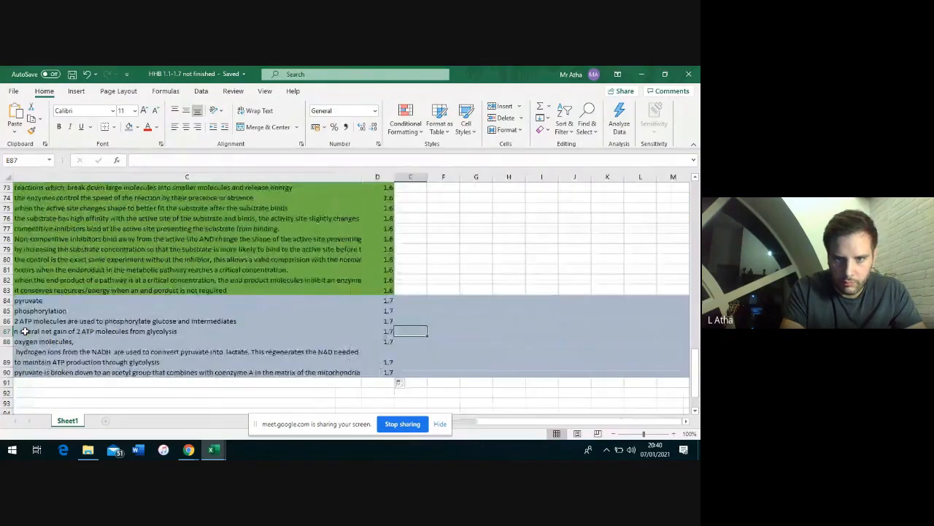
pyautogui.press('Left')
pyautogui.press('Down')
pyautogui.press('Down')
pyautogui.press('Left')
pyautogui.press('Left')
pyautogui.press('Left')
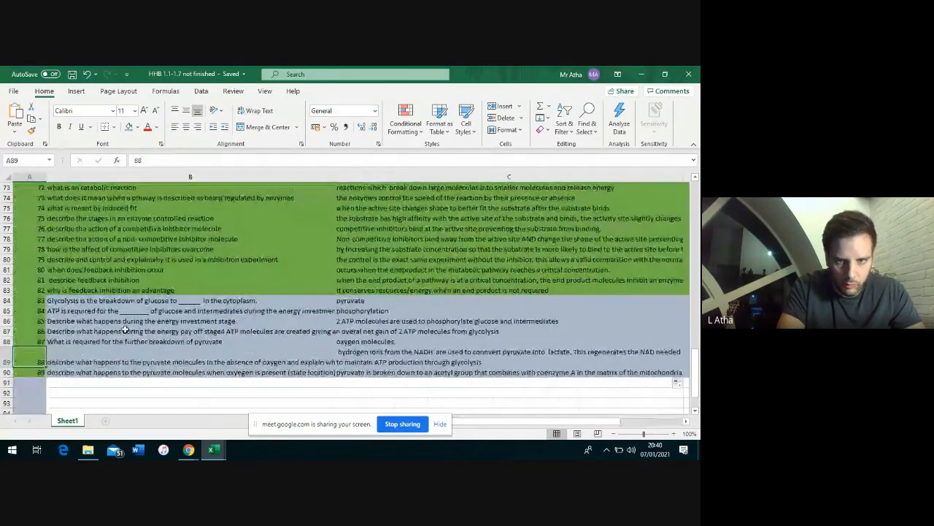
pyautogui.click(365, 354)
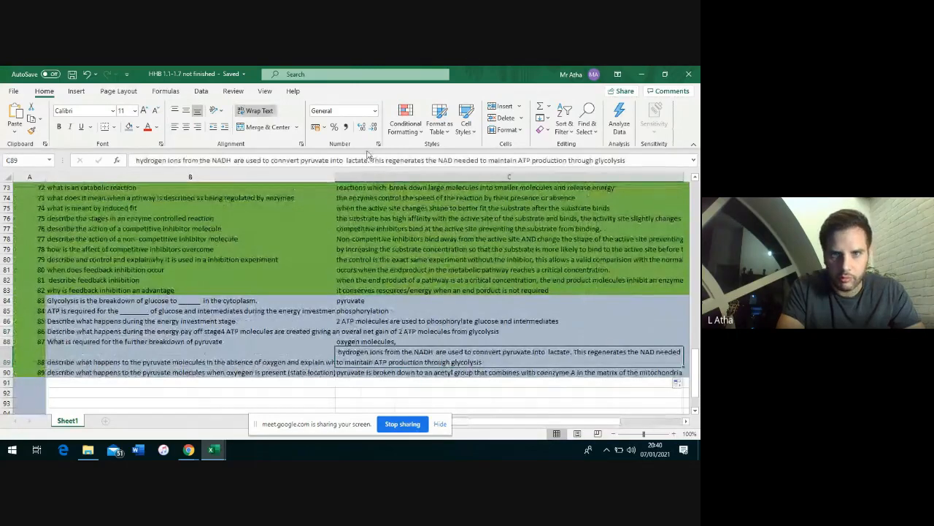
# Capitalise 'Hydrogen' in the C89 answer and turn off its text wrapping
pyautogui.click(135, 160)
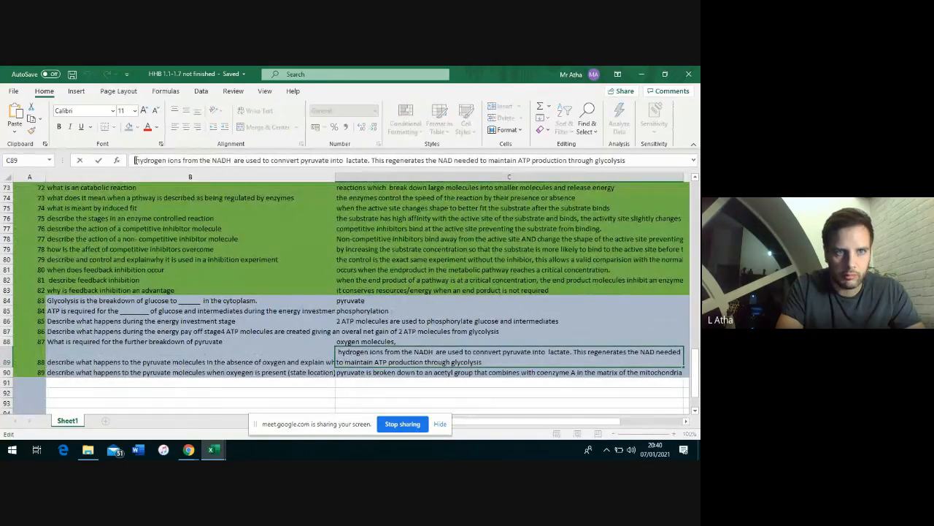
pyautogui.press('Delete')
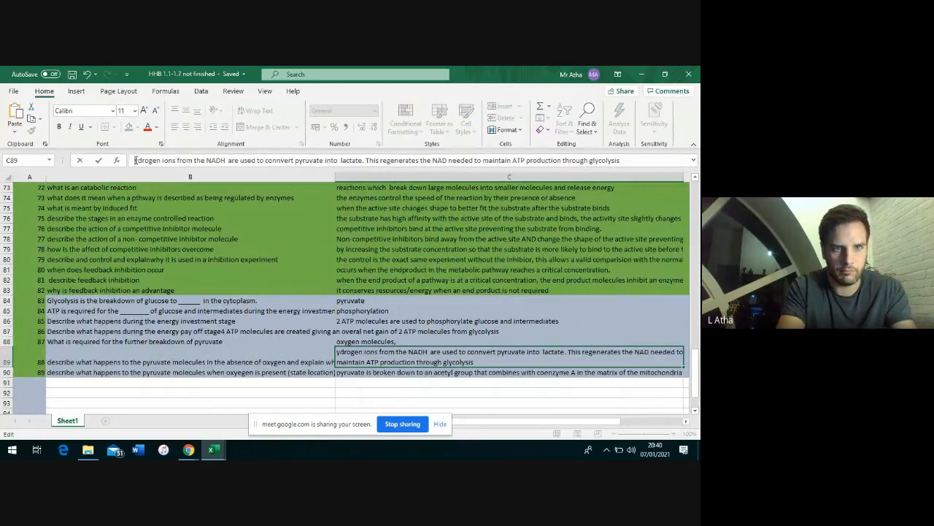
pyautogui.write('H')
pyautogui.click(318, 329)
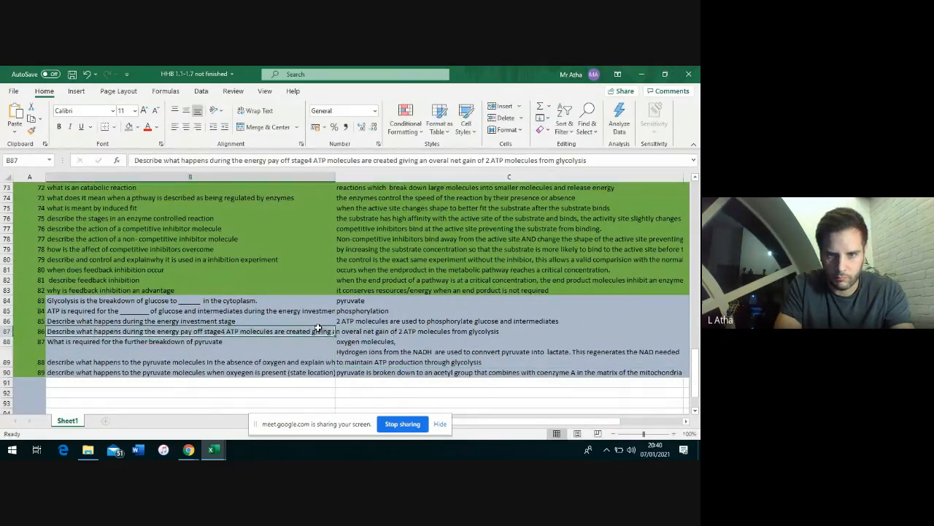
pyautogui.click(340, 357)
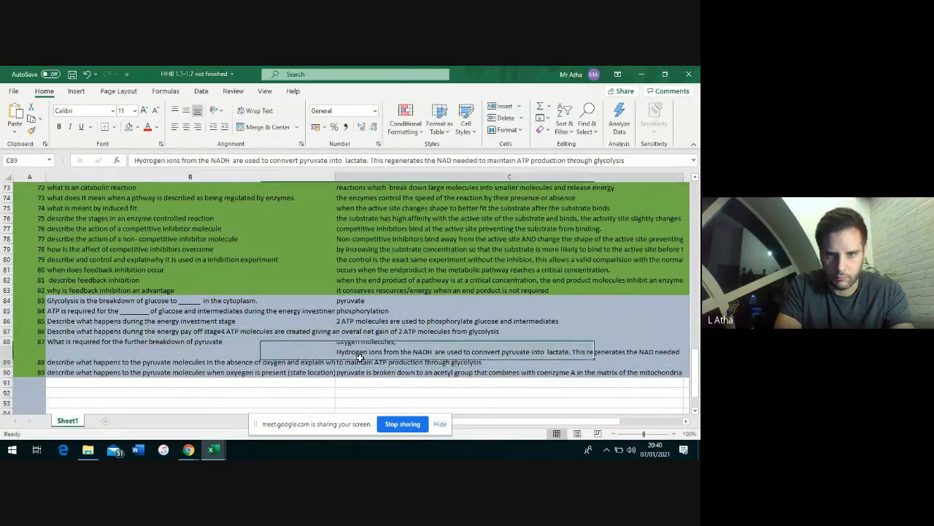
pyautogui.click(256, 117)
pyautogui.click(249, 402)
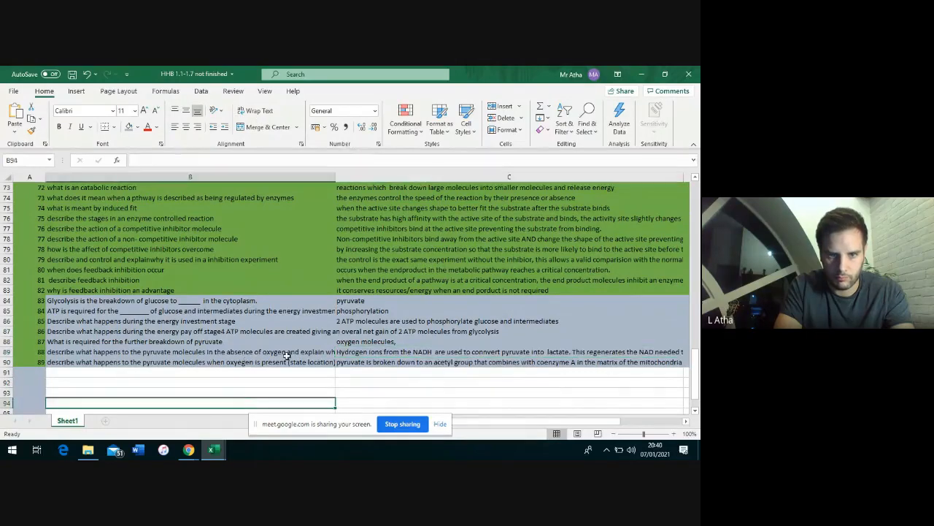
# Delete the trailing comma after 'oxygen molecules' in C88 and check the empty C87
pyautogui.click(281, 342)
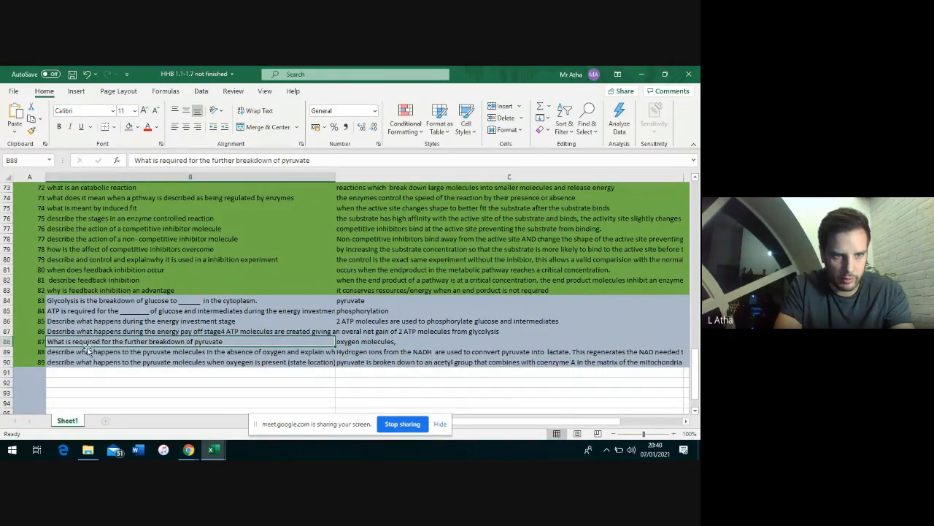
pyautogui.click(355, 342)
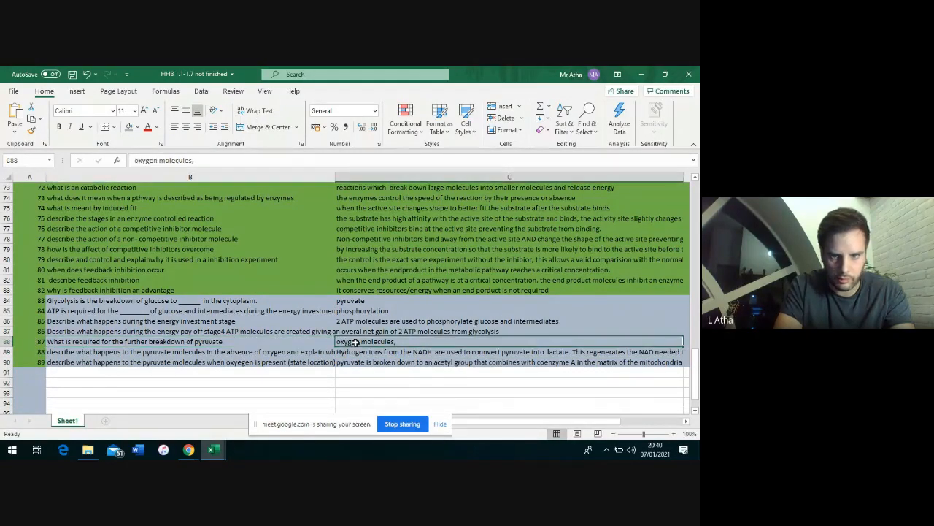
pyautogui.doubleClick(413, 341)
pyautogui.press('BackSpace')
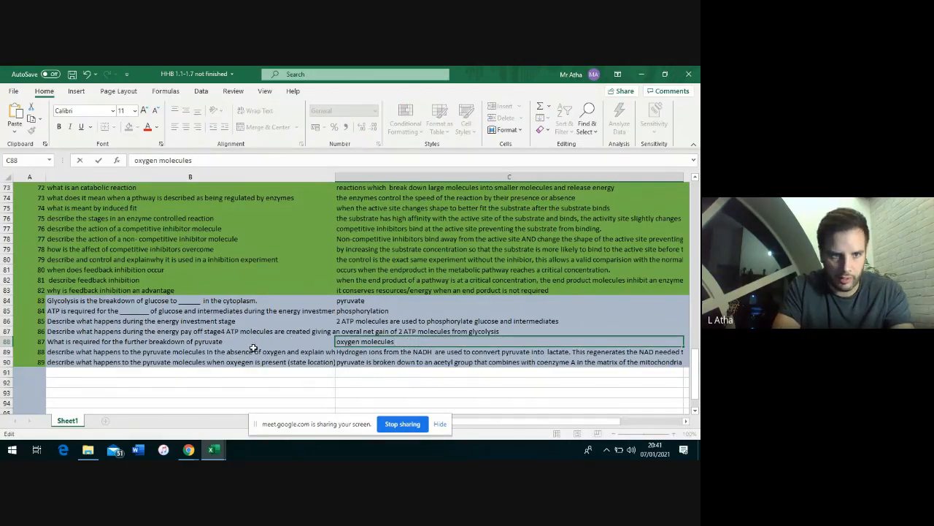
pyautogui.click(6, 330)
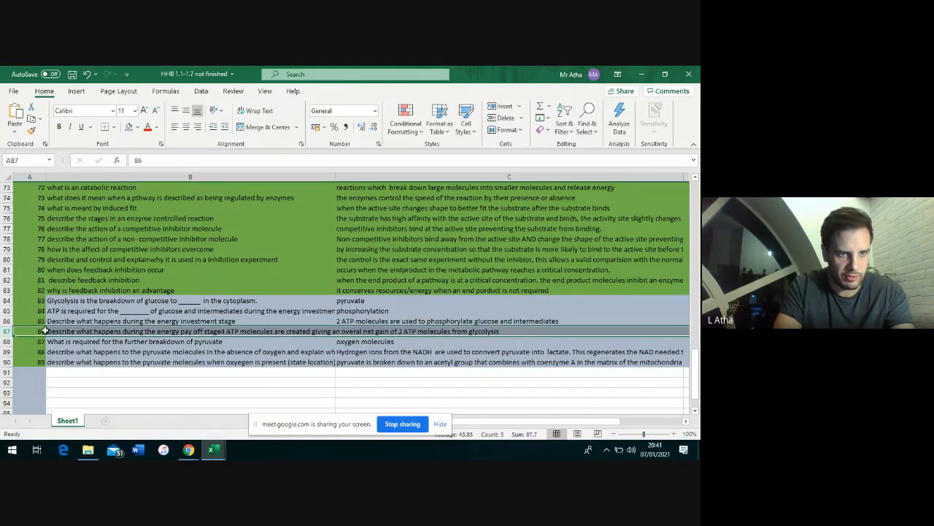
pyautogui.click(56, 331)
pyautogui.press('Right')
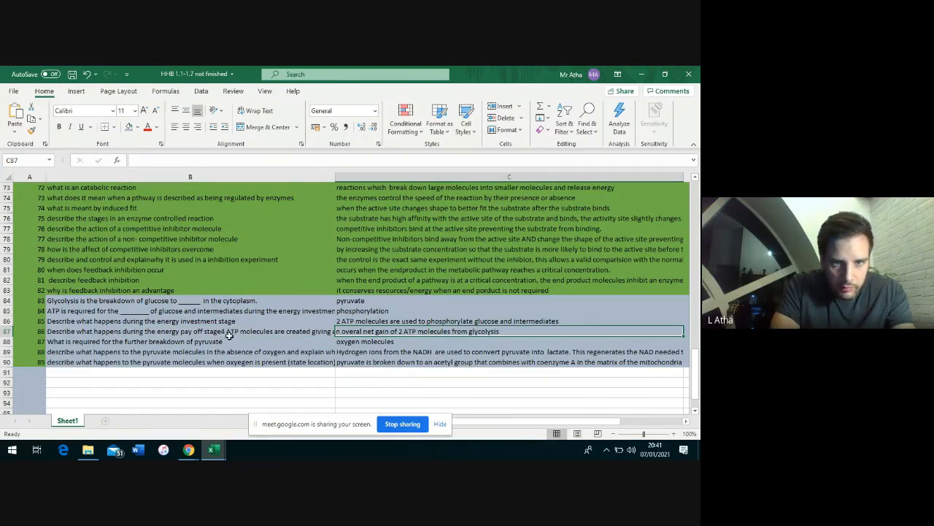
# Move the '4 ATP…glycolysis' answer text from B87 into C87 and save the workbook
pyautogui.click(219, 330)
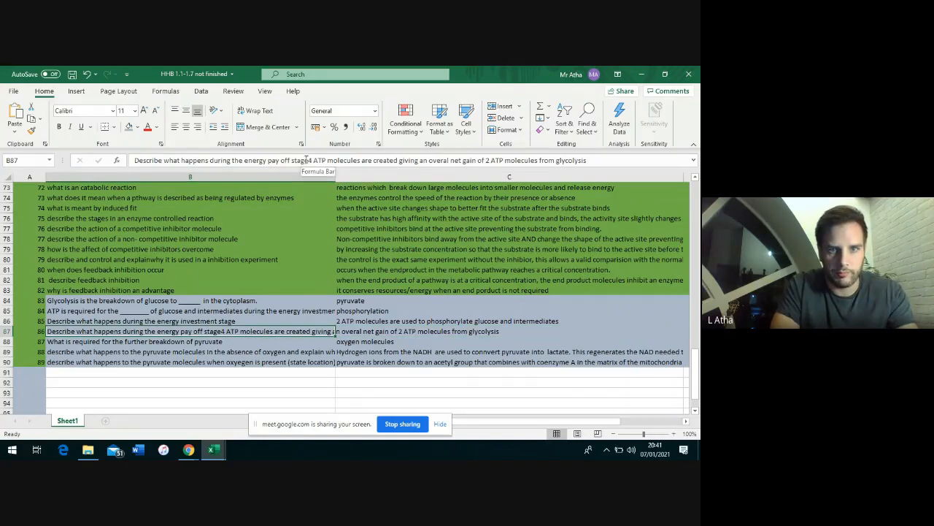
pyautogui.moveTo(310, 159); pyautogui.dragTo(579, 159)
pyautogui.hotkey('ctrl', 'x')
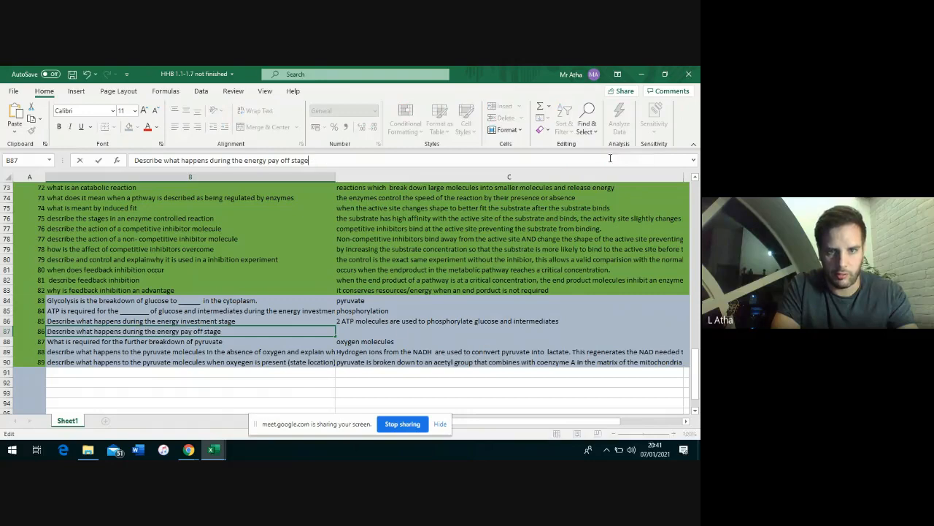
pyautogui.click(389, 330)
pyautogui.hotkey('ctrl', 'v')
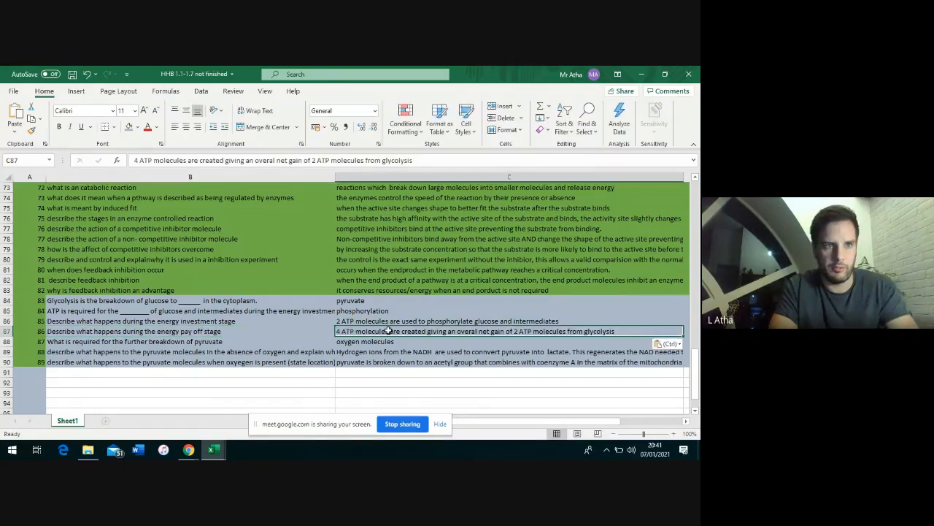
pyautogui.click(73, 75)
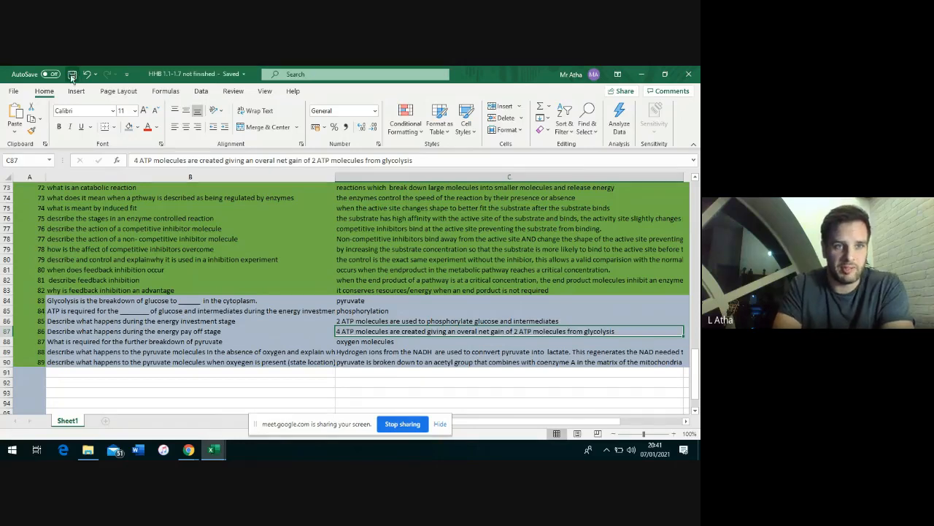
# Clear the upload error and reselect the corrected HHB 1.1-1.7 not finished.xlsx
pyautogui.click(644, 75)
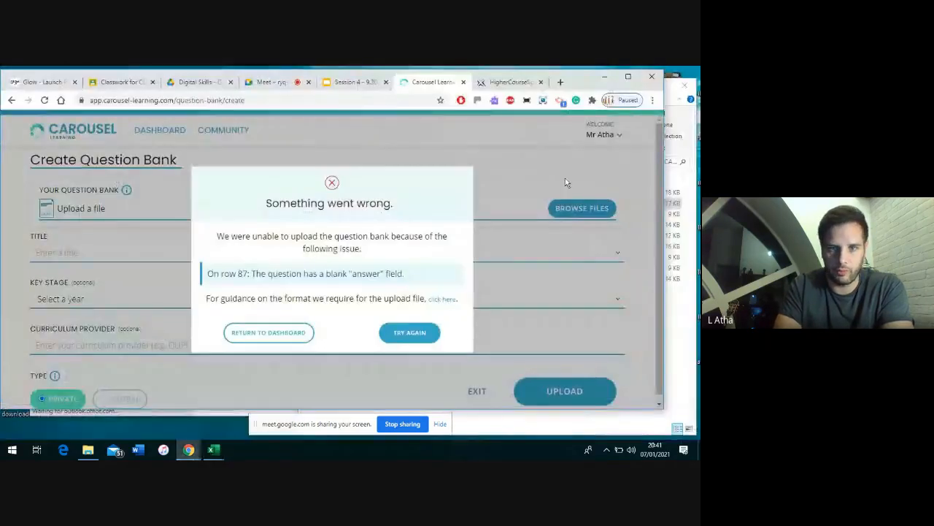
pyautogui.click(410, 332)
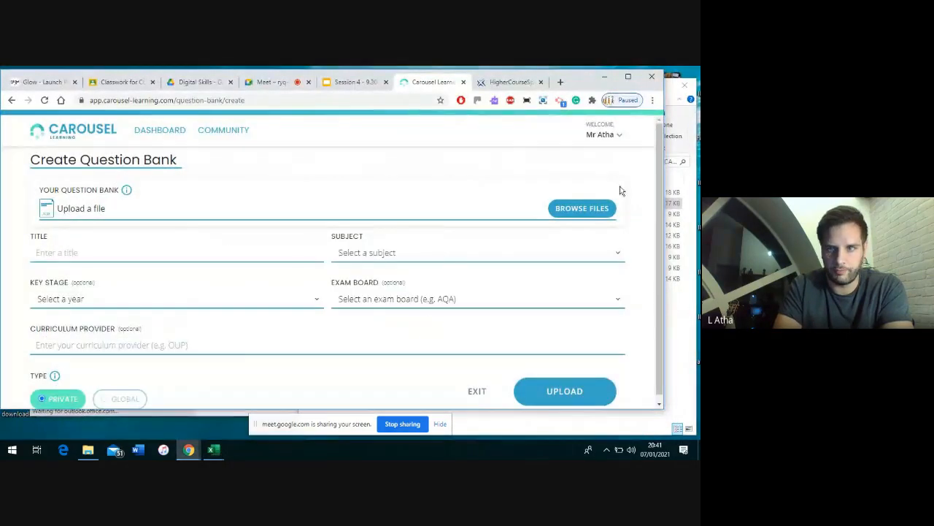
pyautogui.click(581, 211)
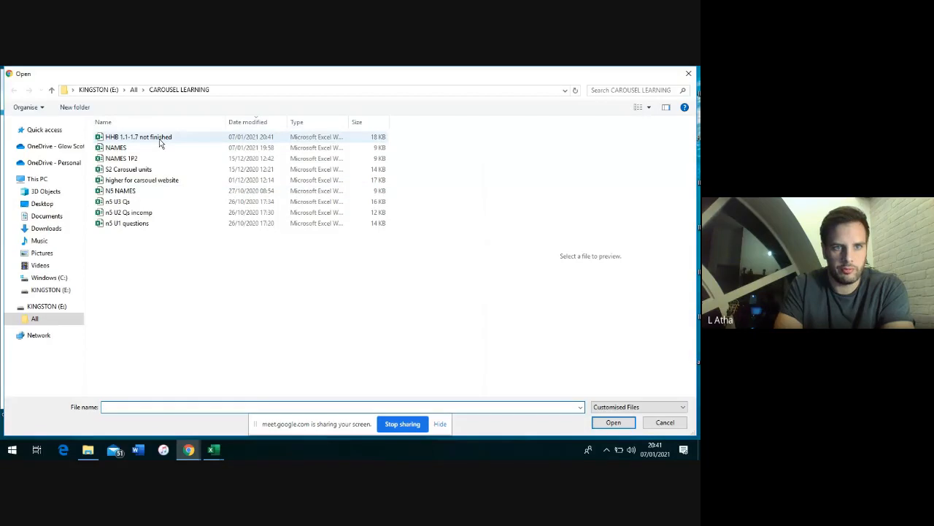
pyautogui.doubleClick(146, 137)
# Title it 'HHB Unit1 1.1 - 1.7 unfinished', set subject to Biology, and upload
pyautogui.click(117, 252)
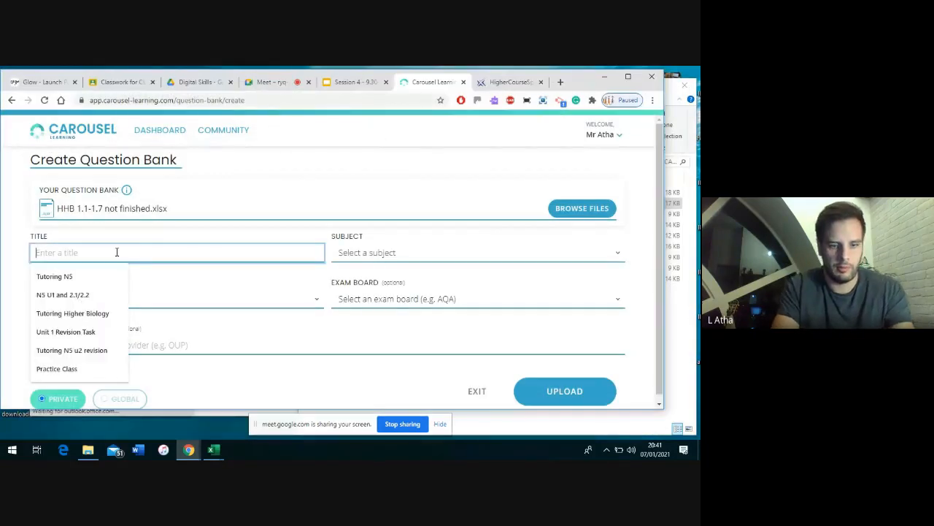
pyautogui.write('HHB')
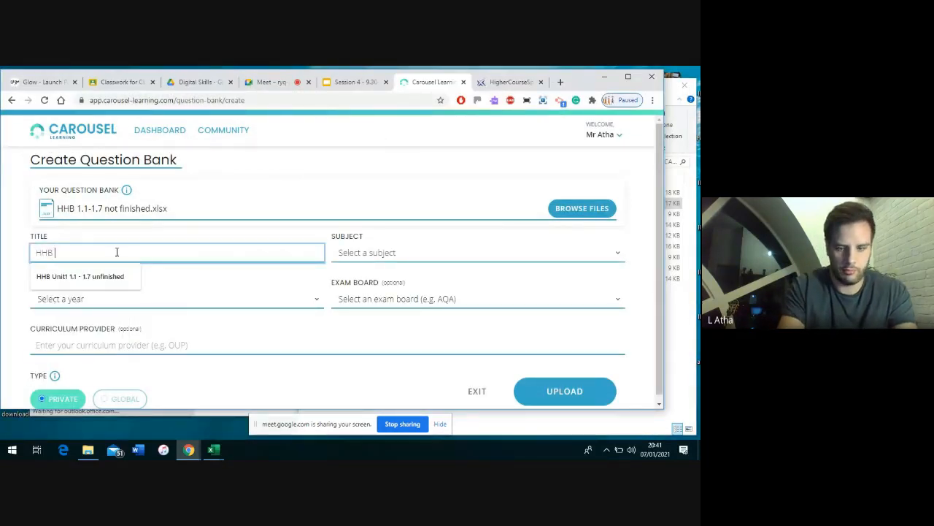
pyautogui.press('Down')
pyautogui.press('Tab')
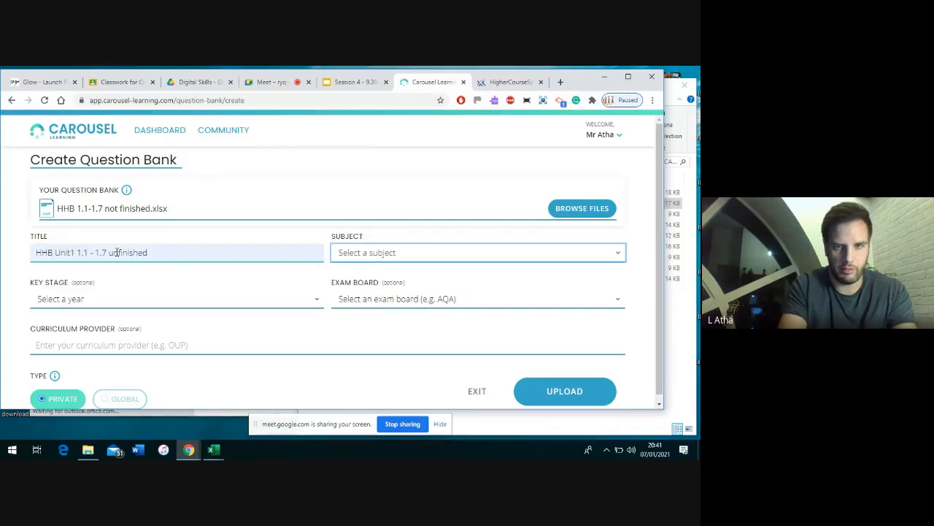
pyautogui.press('b')
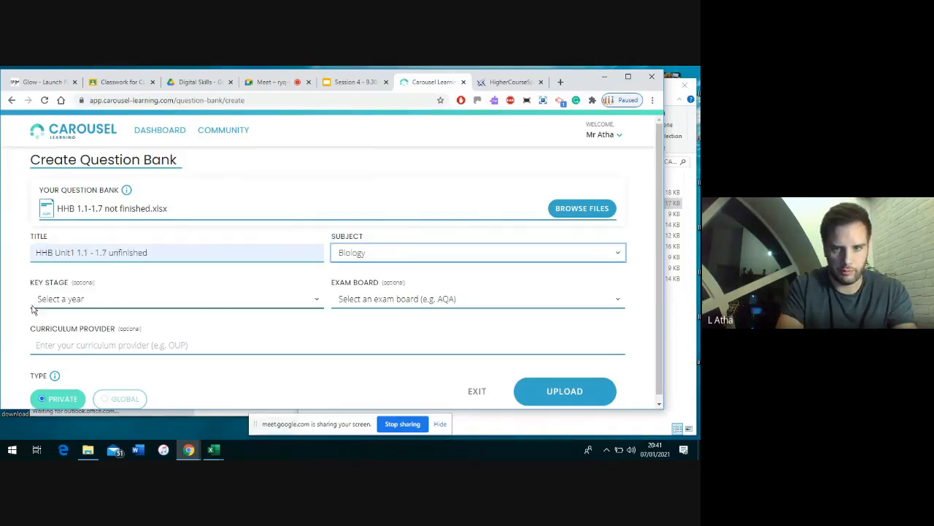
pyautogui.click(565, 389)
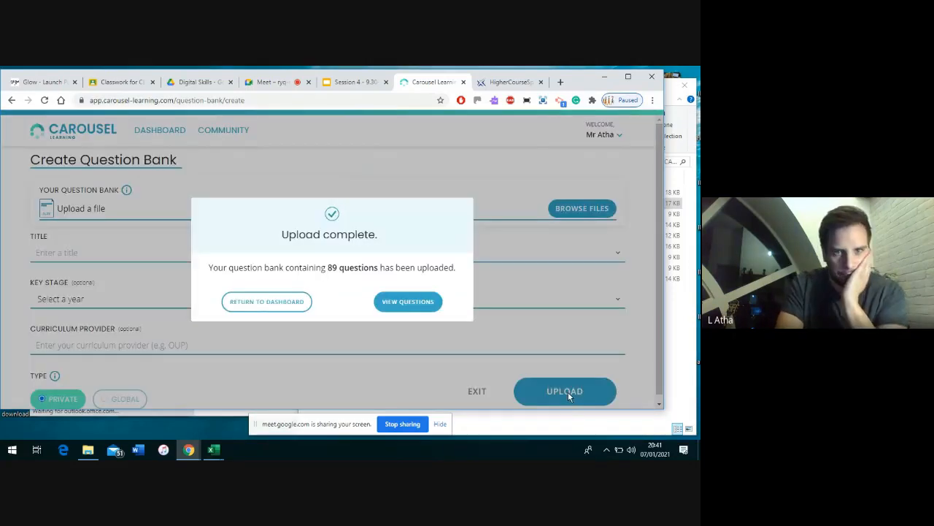
# Review the 89 uploaded questions, then go back to the teacher dashboard
pyautogui.click(408, 305)
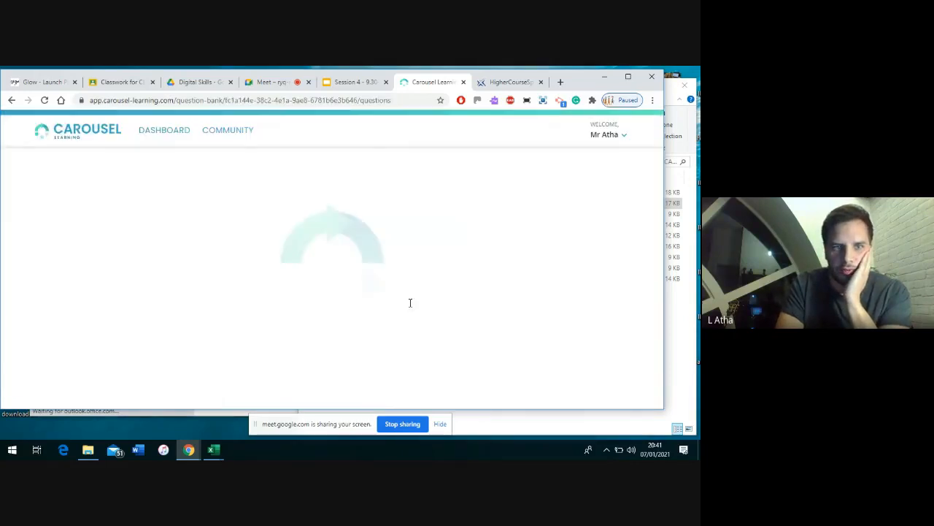
pyautogui.scroll(-3, 409, 305)
pyautogui.scroll(3, 409, 305)
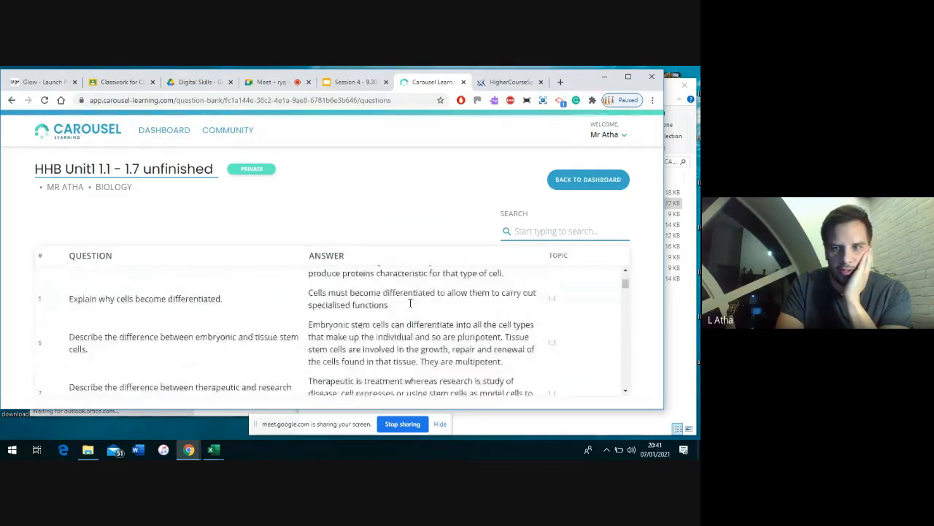
pyautogui.click(577, 180)
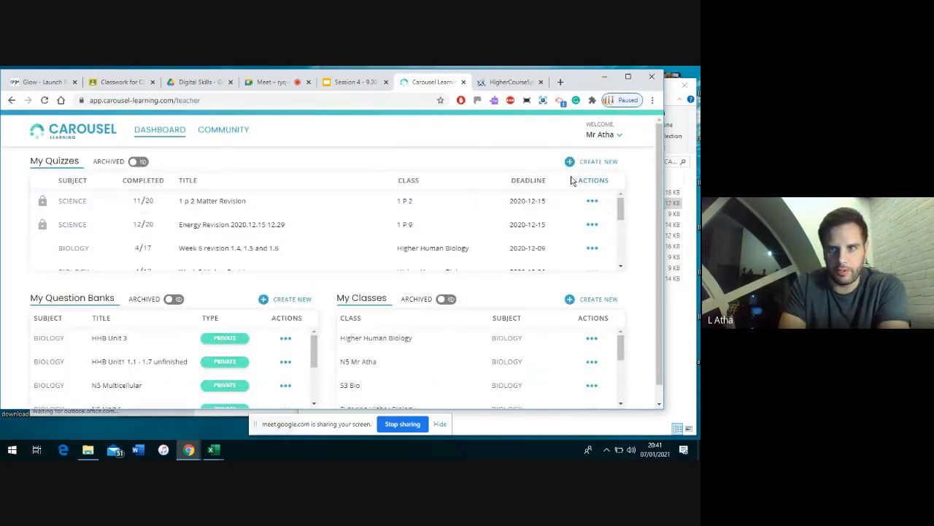
# Start a new quiz titled CPD with a deadline of 15/01/2021
pyautogui.click(588, 162)
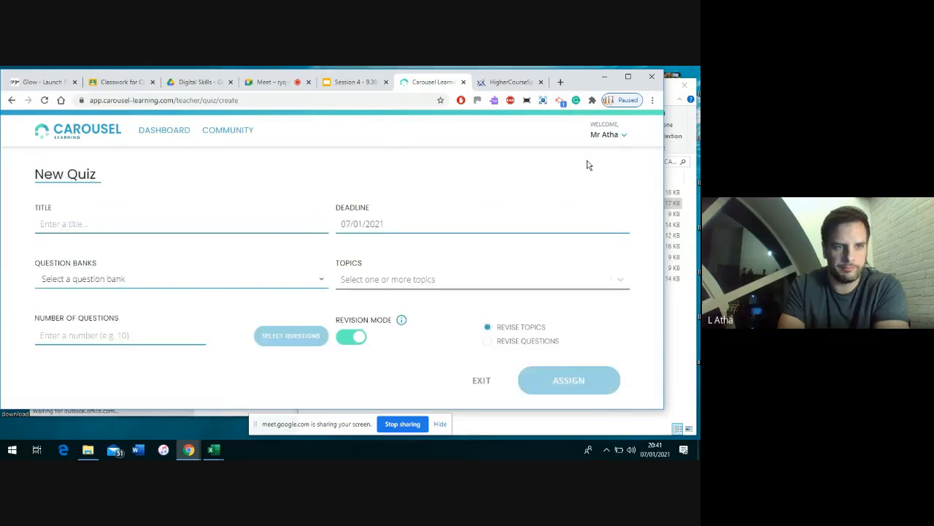
pyautogui.click(140, 226)
pyautogui.write('CF')
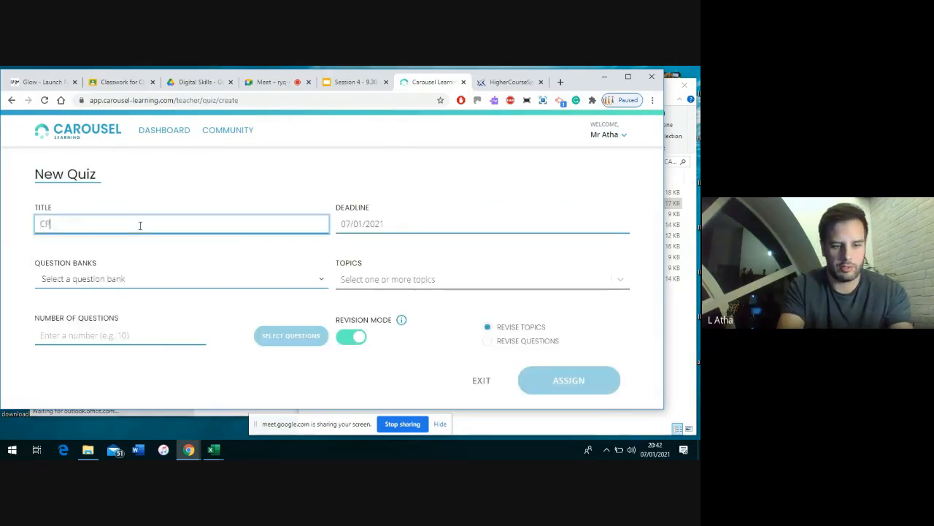
pyautogui.click(408, 227)
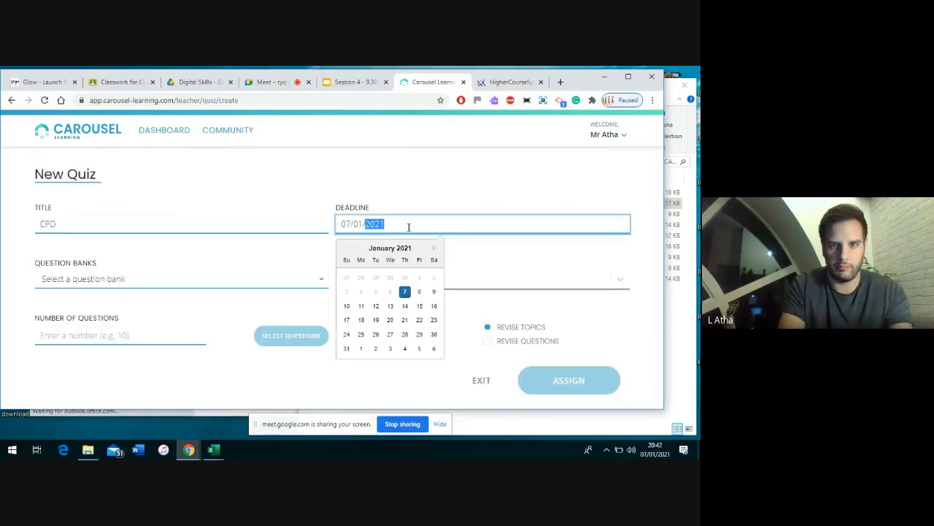
pyautogui.click(421, 292)
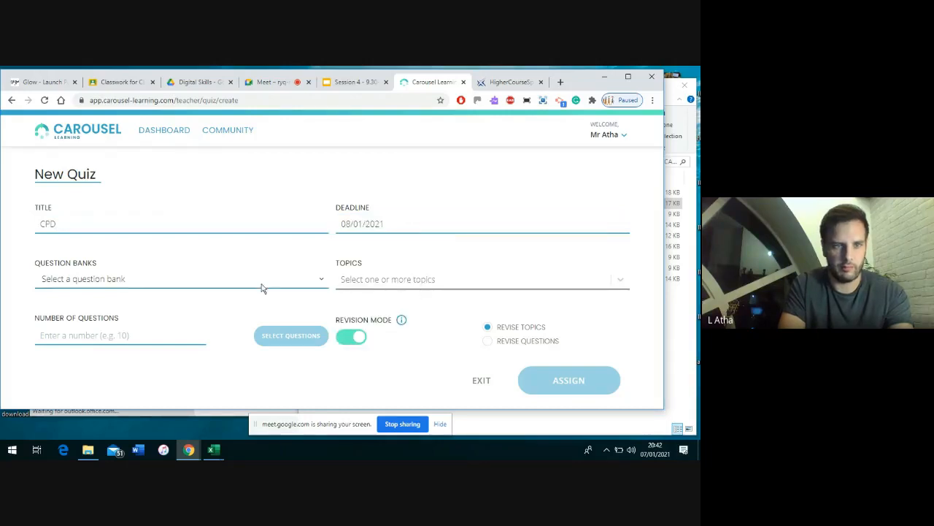
pyautogui.click(365, 225)
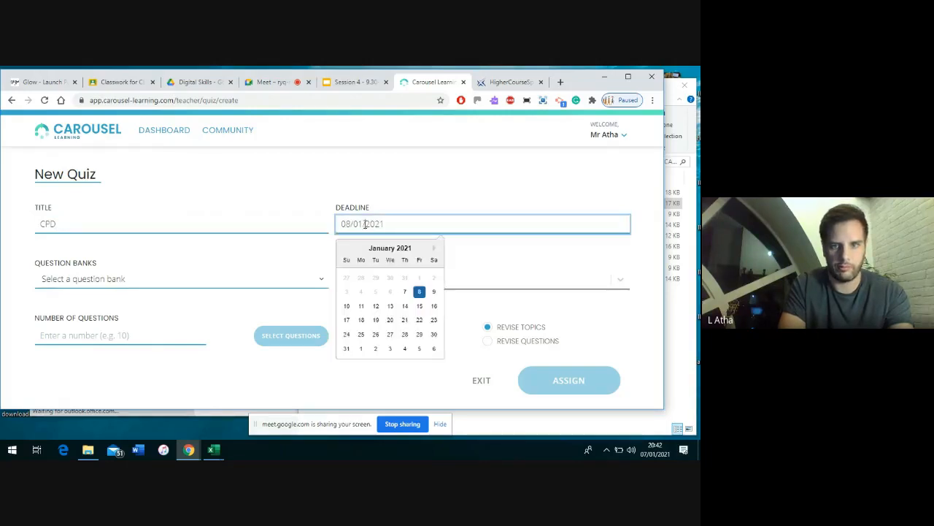
pyautogui.click(421, 307)
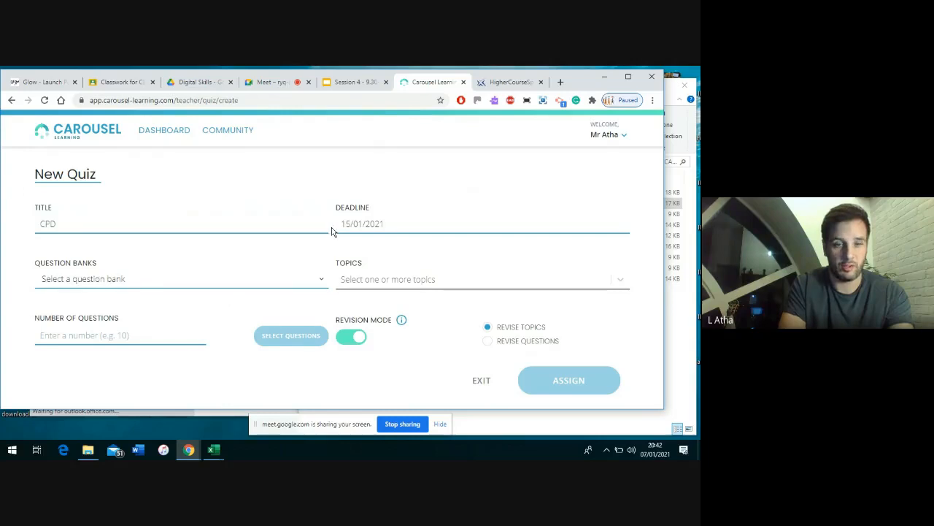
# Use the HHB Unit1 1.1 - 1.7 unfinished bank with topics 1.7, 1.6 and 1.3
pyautogui.click(97, 279)
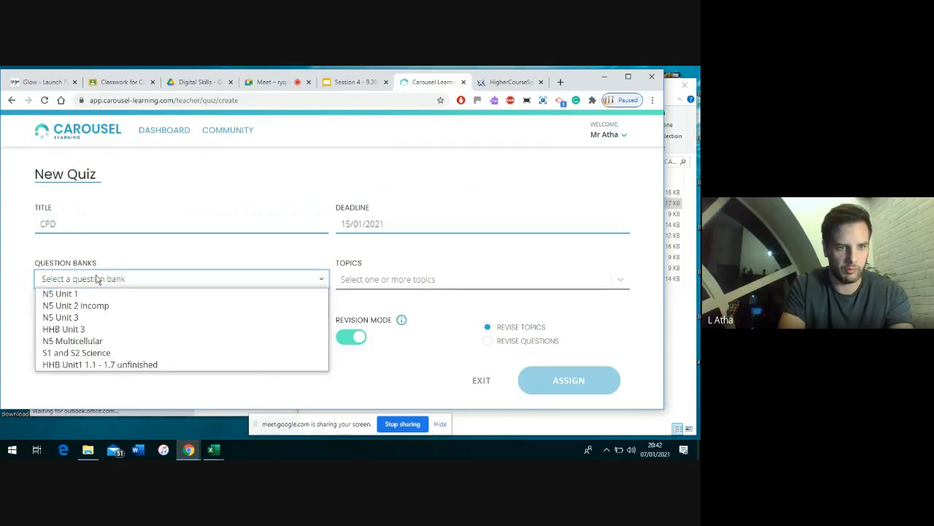
pyautogui.click(98, 366)
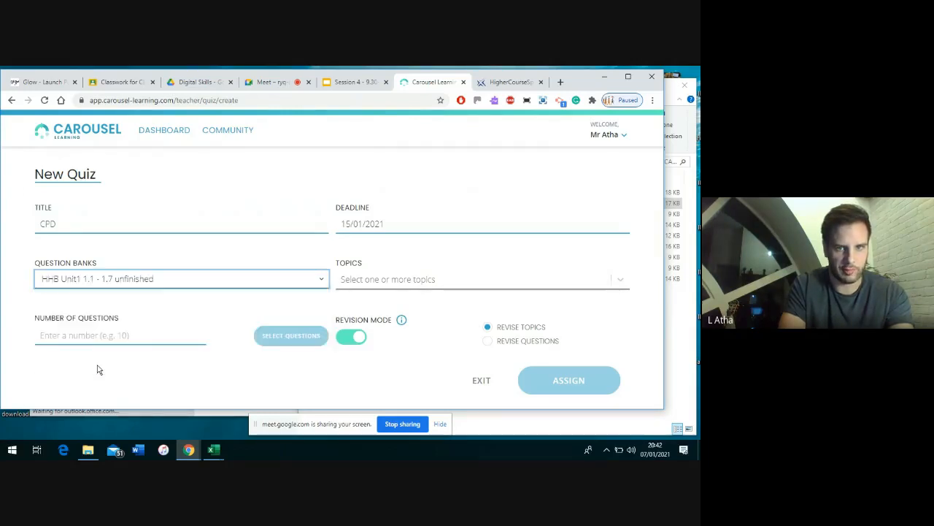
pyautogui.click(376, 280)
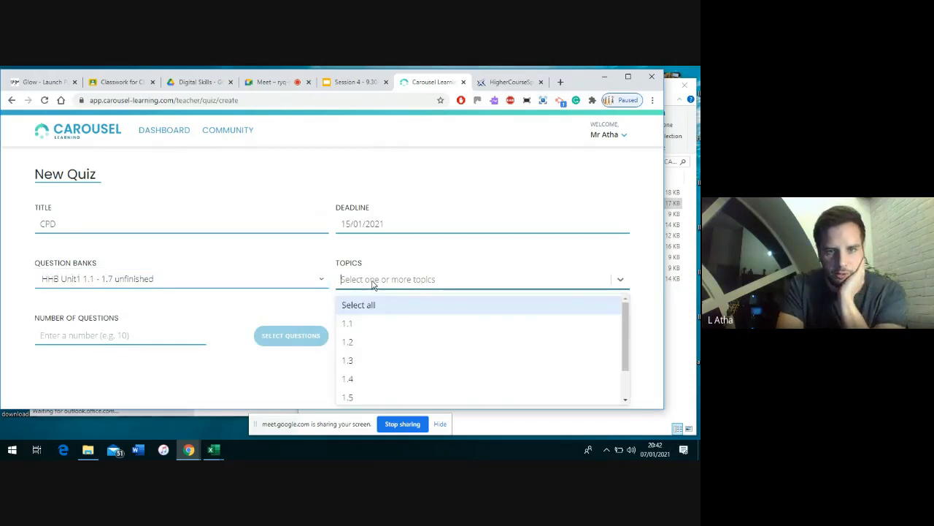
pyautogui.scroll(-3, 429, 363)
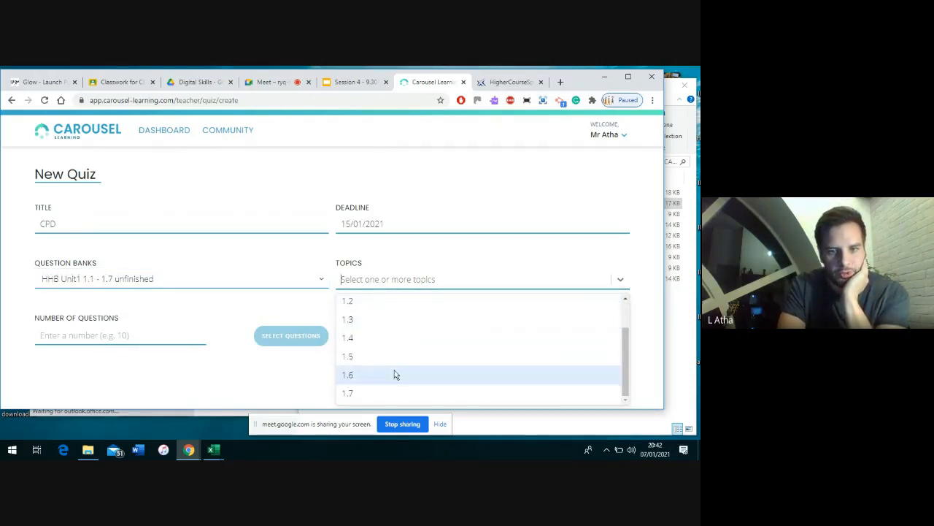
pyautogui.click(368, 394)
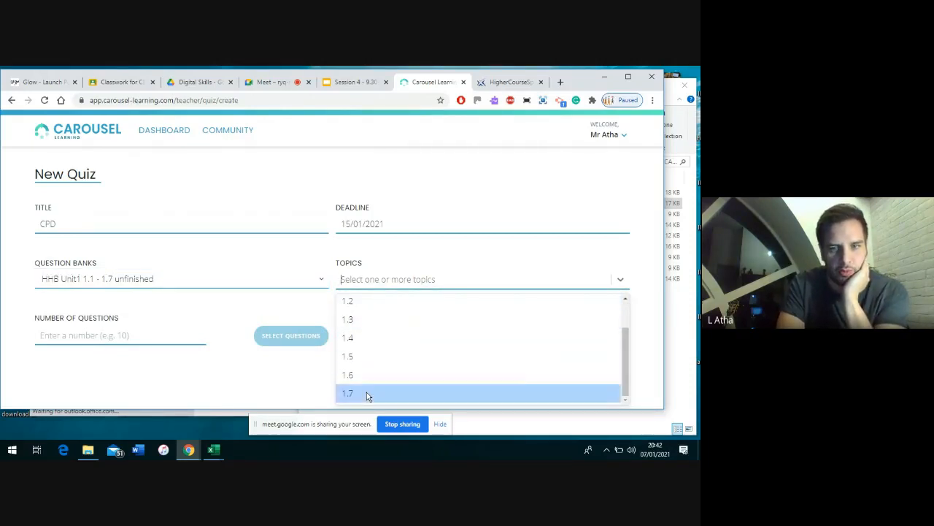
pyautogui.click(435, 284)
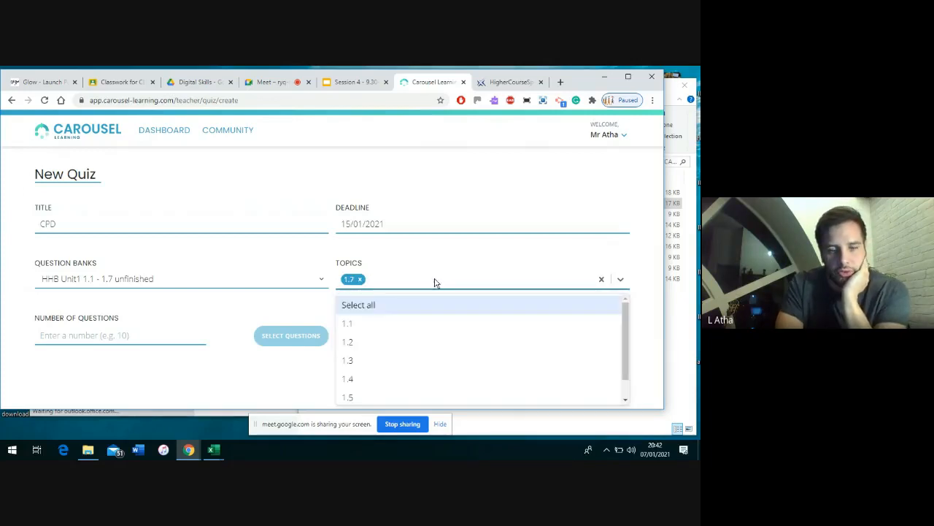
pyautogui.scroll(-2, 429, 341)
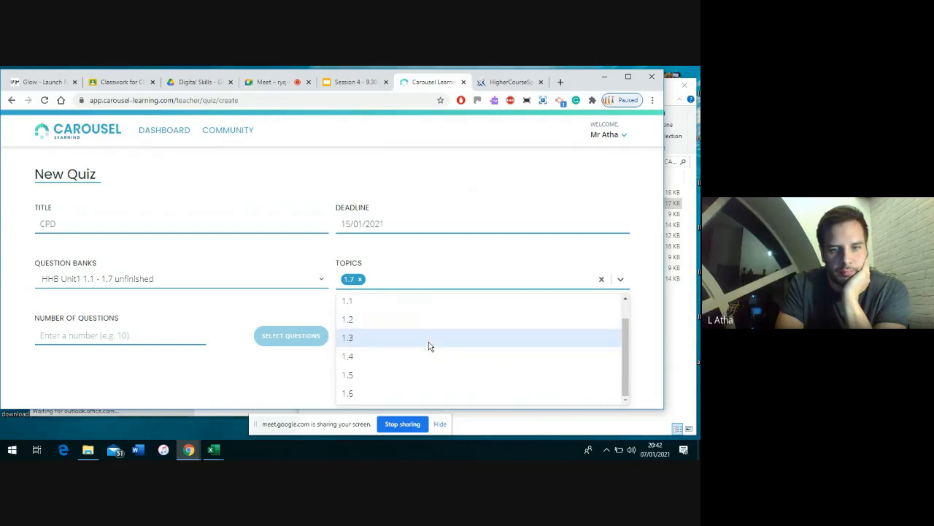
pyautogui.click(349, 395)
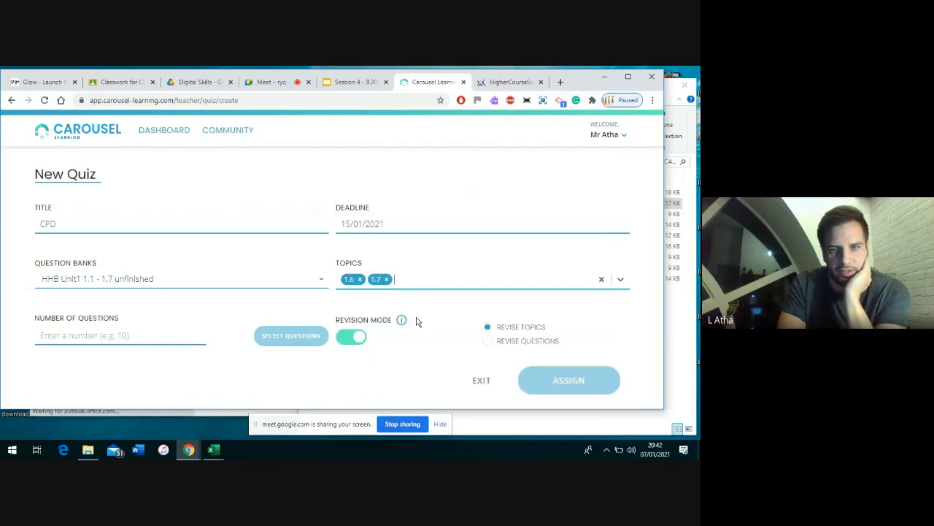
pyautogui.click(410, 284)
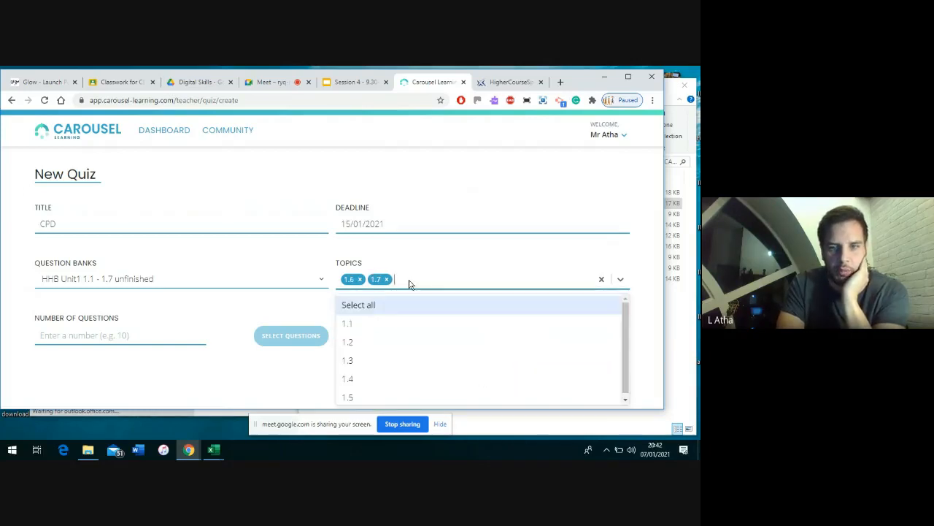
pyautogui.click(355, 363)
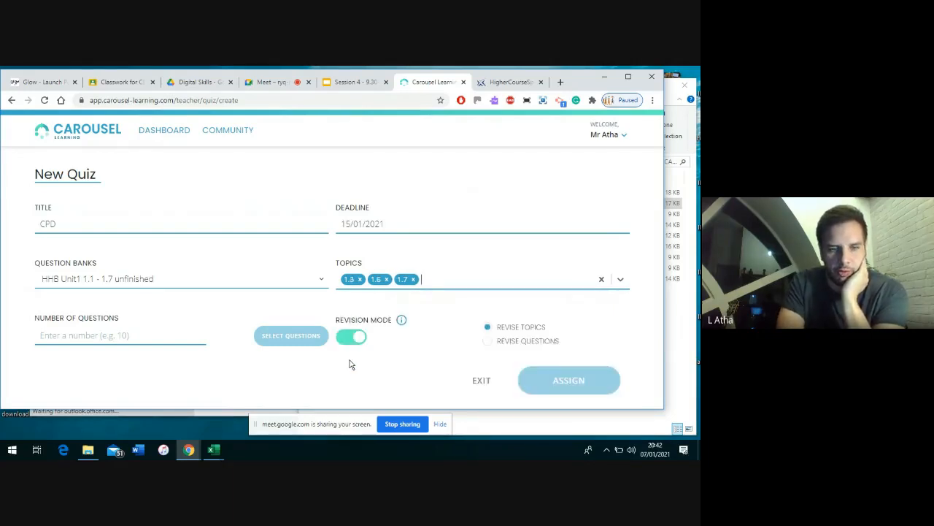
# Set the quiz to 15 questions
pyautogui.click(85, 335)
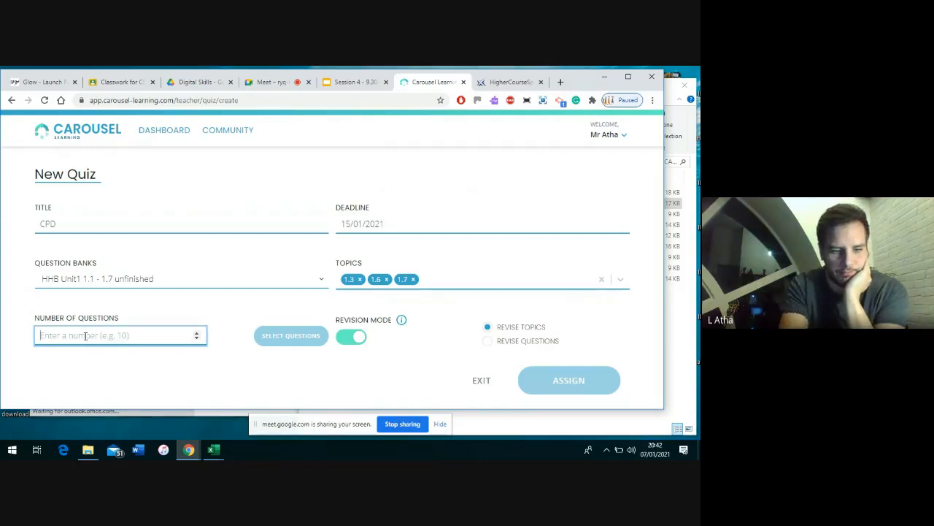
pyautogui.write('1')
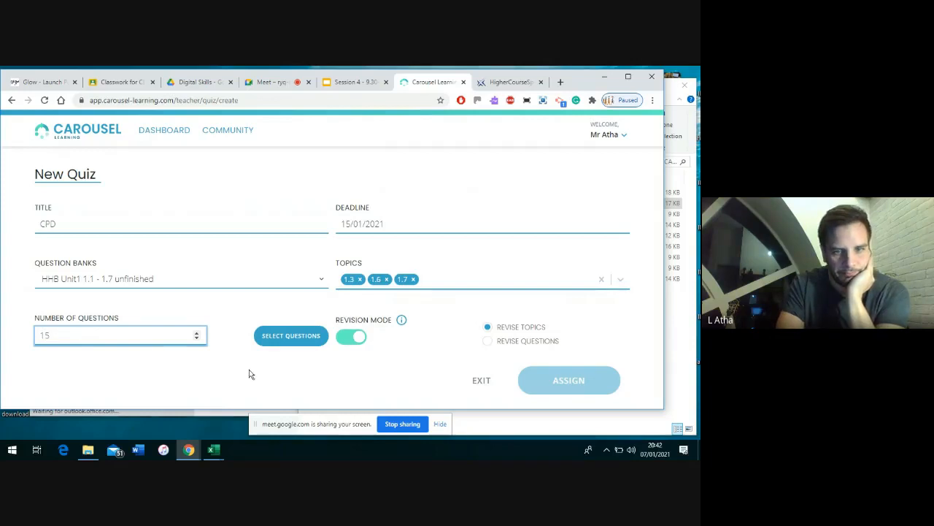
pyautogui.write('5')
pyautogui.click(249, 375)
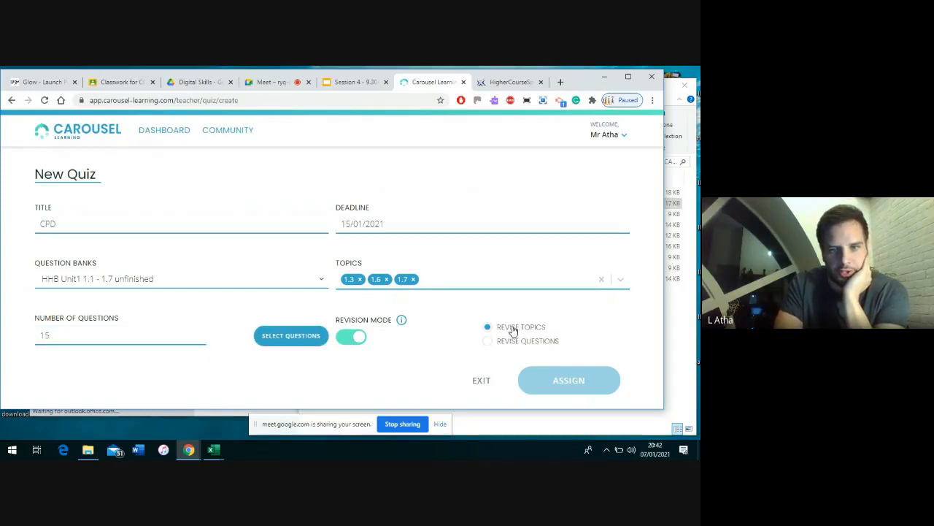
# Randomly pick 15 questions, swap question 32 for 30, and confirm the selection
pyautogui.click(288, 337)
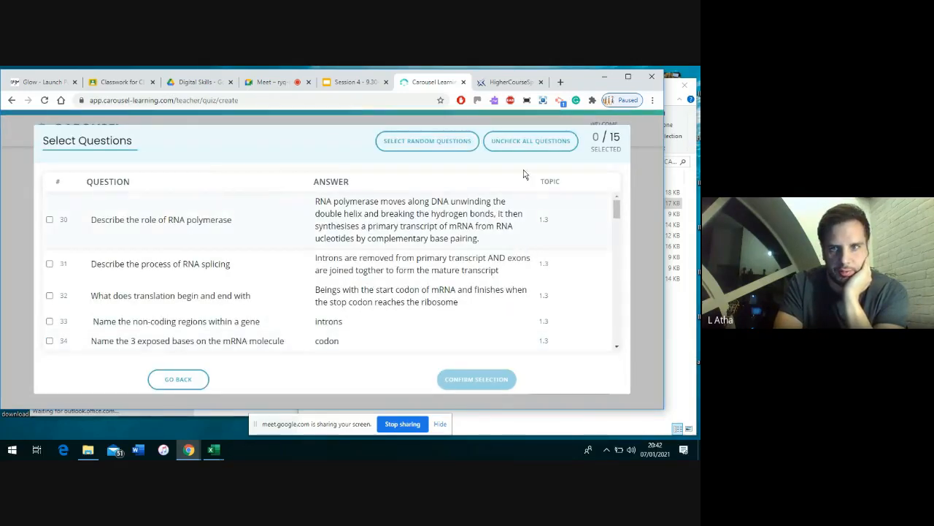
pyautogui.click(451, 144)
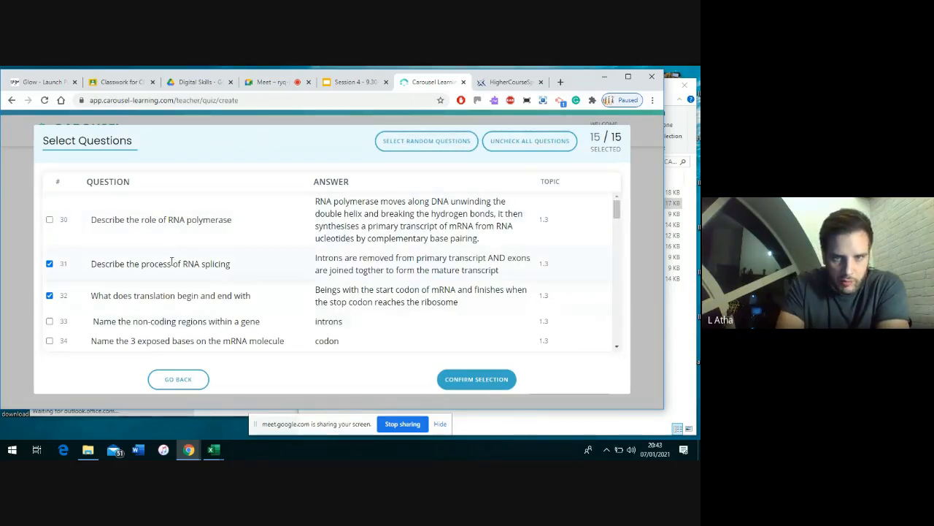
pyautogui.click(49, 297)
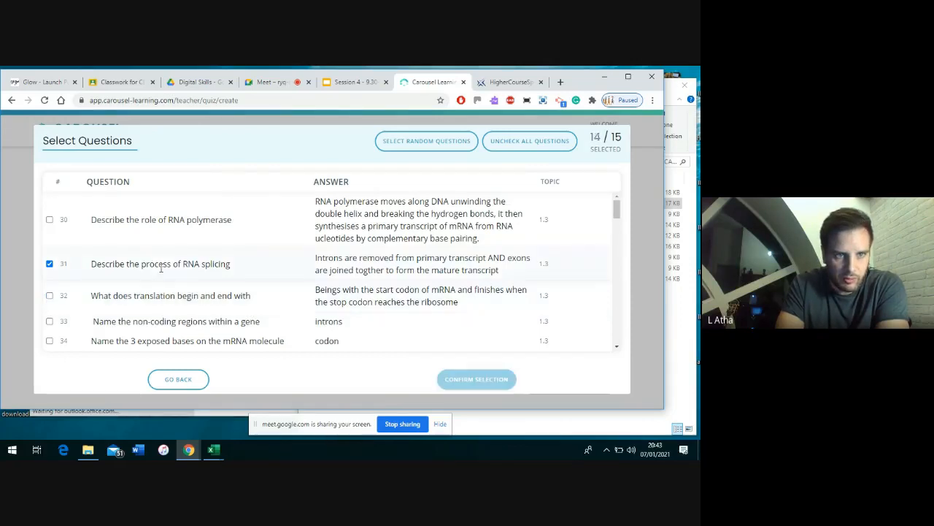
pyautogui.click(49, 219)
pyautogui.scroll(-1, 284, 314)
pyautogui.scroll(-3, 284, 314)
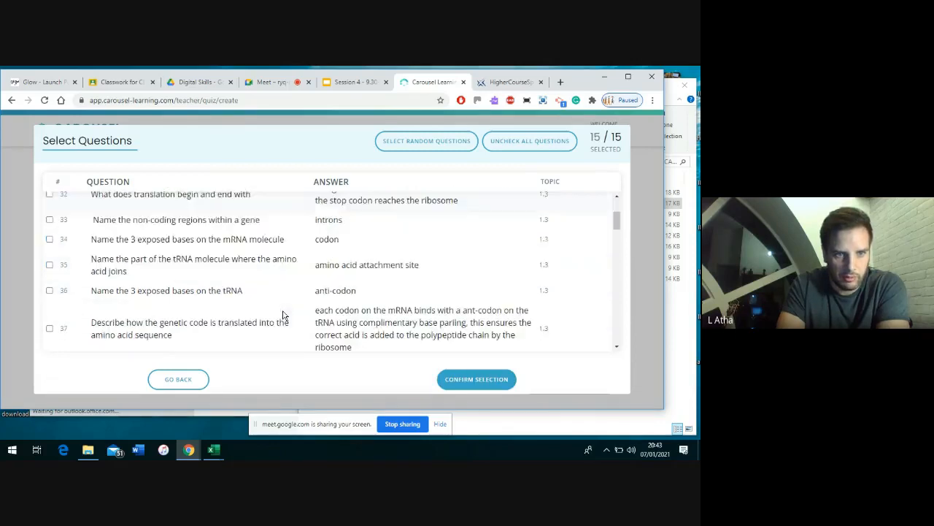
pyautogui.scroll(-5, 297, 292)
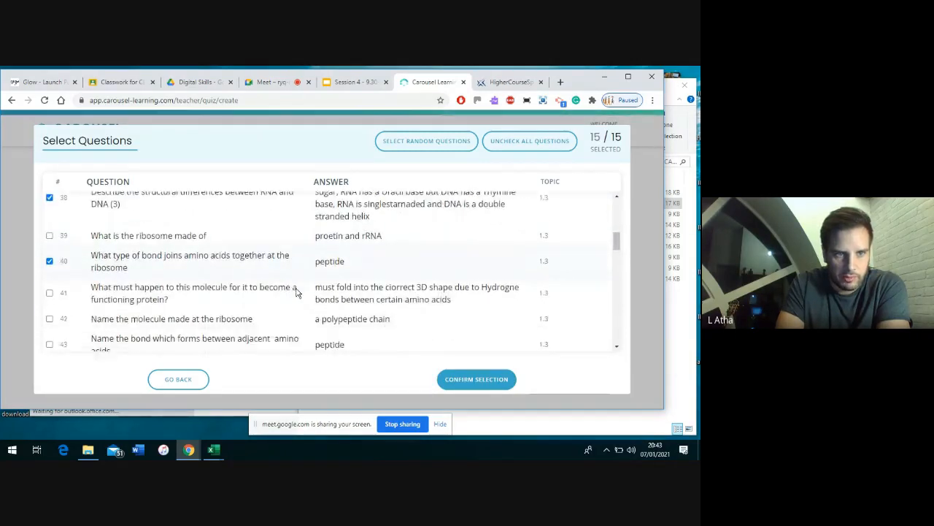
pyautogui.scroll(-5, 297, 292)
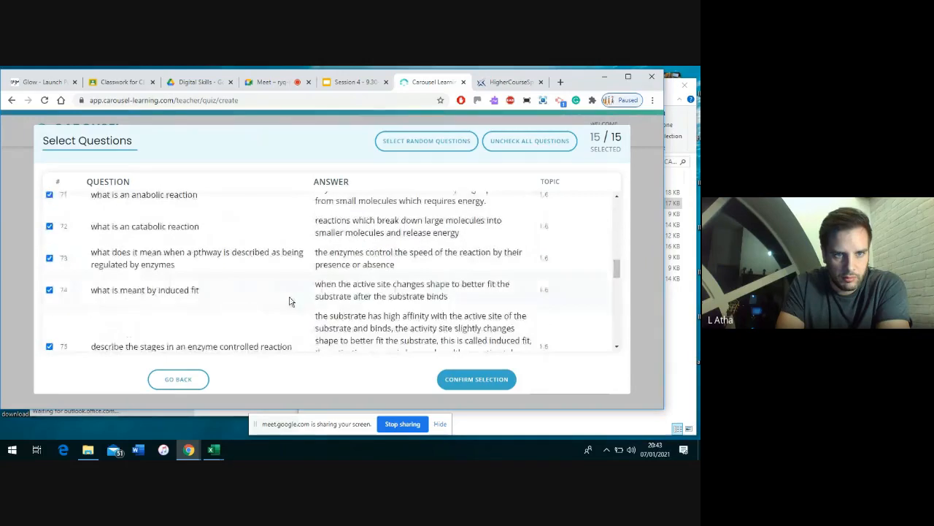
pyautogui.scroll(-3, 289, 300)
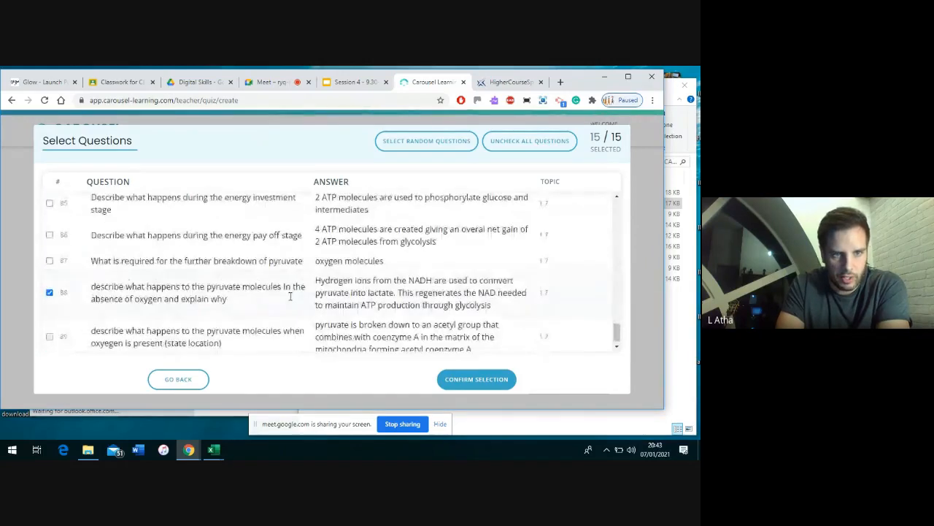
pyautogui.scroll(2, 289, 299)
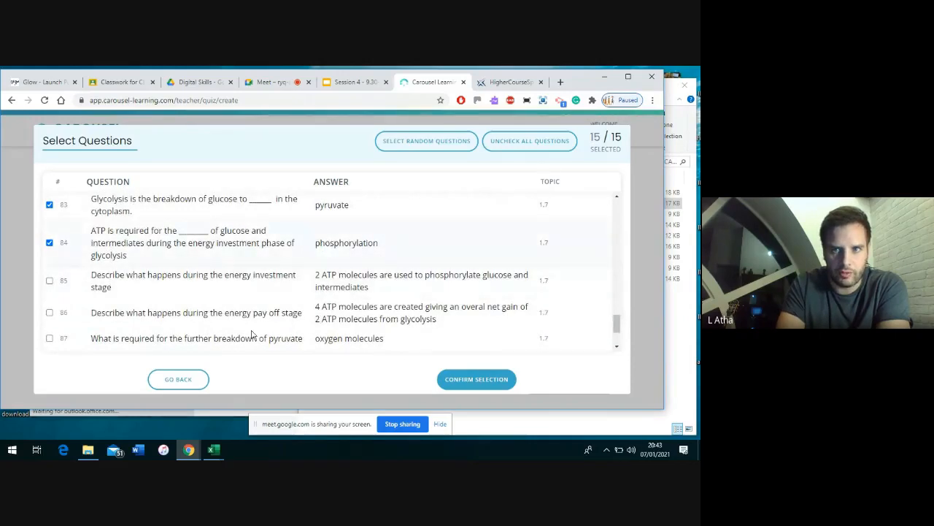
pyautogui.click(457, 379)
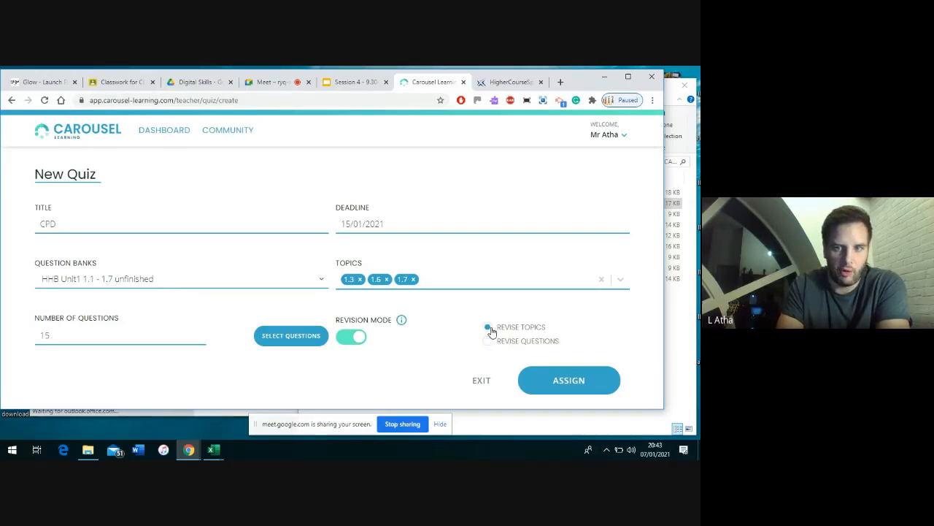
pyautogui.moveTo(402, 320)
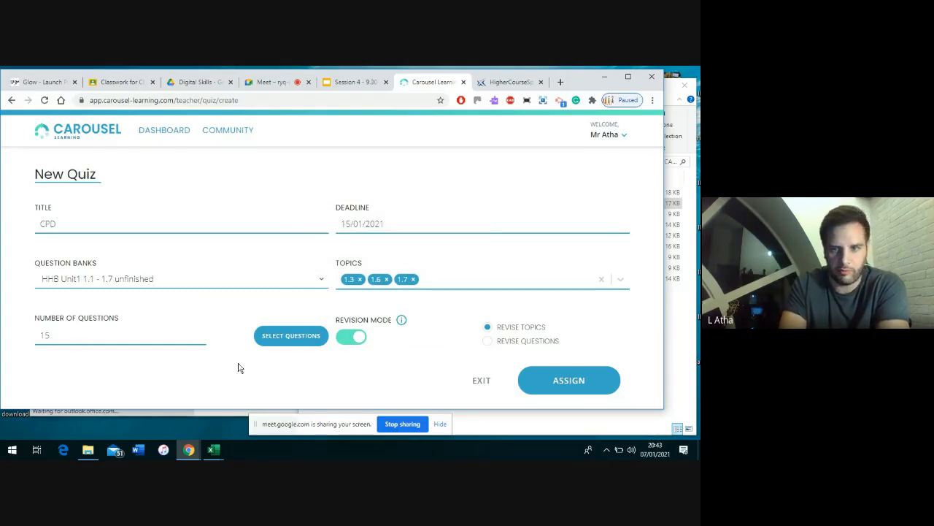
# Rename the quiz to 'HGS CPD 2021.01.07 20.43'
pyautogui.click(564, 381)
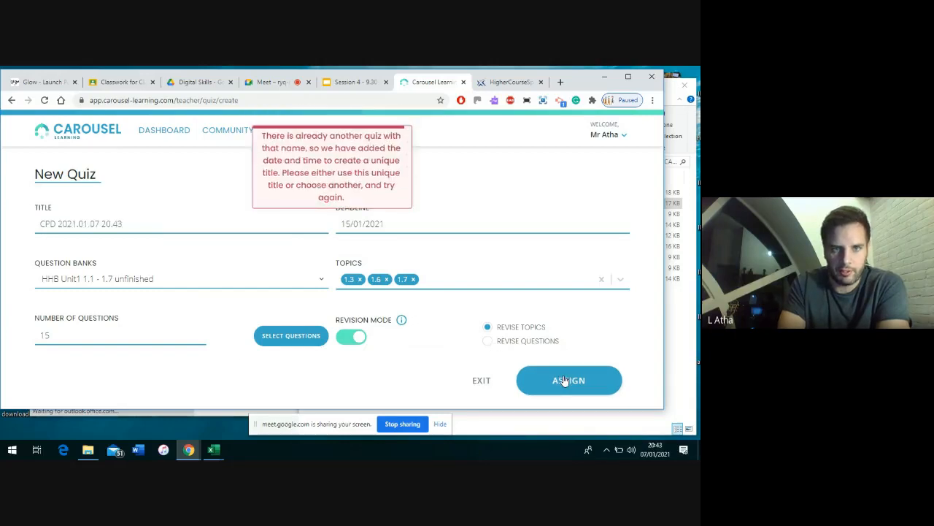
pyautogui.click(164, 216)
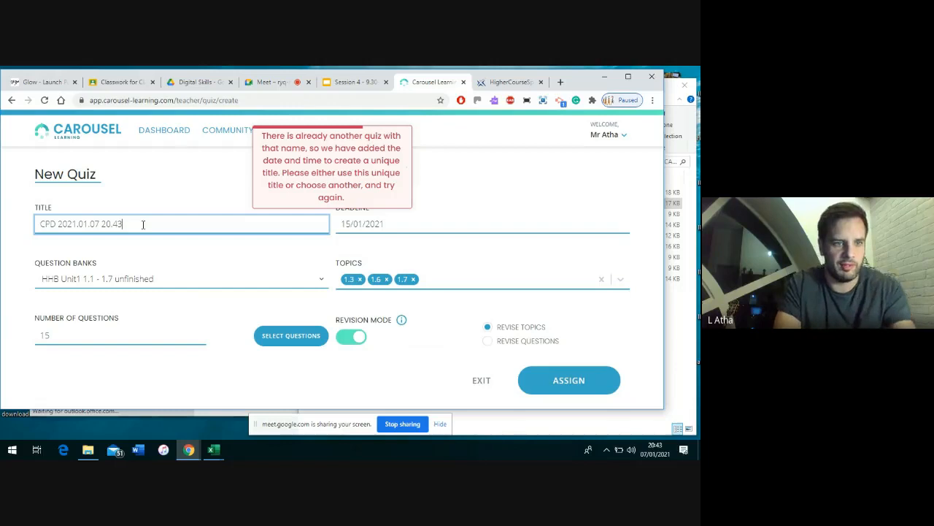
pyautogui.click(39, 224)
pyautogui.write('HGS')
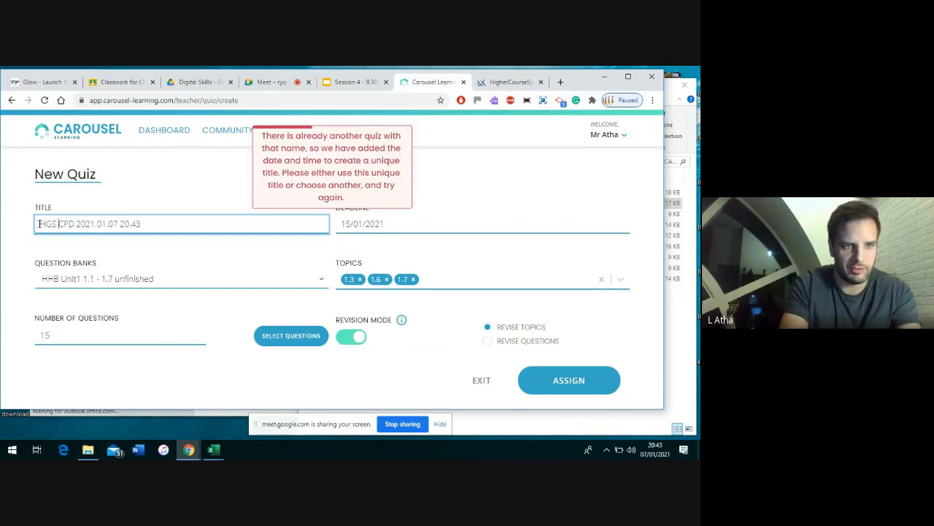
# Assign the quiz to Practice Class and create it
pyautogui.click(558, 381)
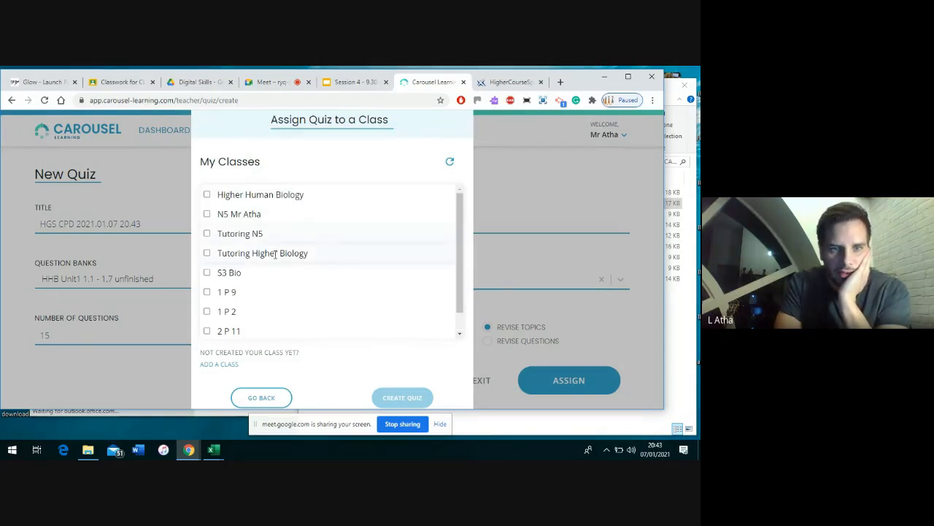
pyautogui.scroll(-1, 276, 253)
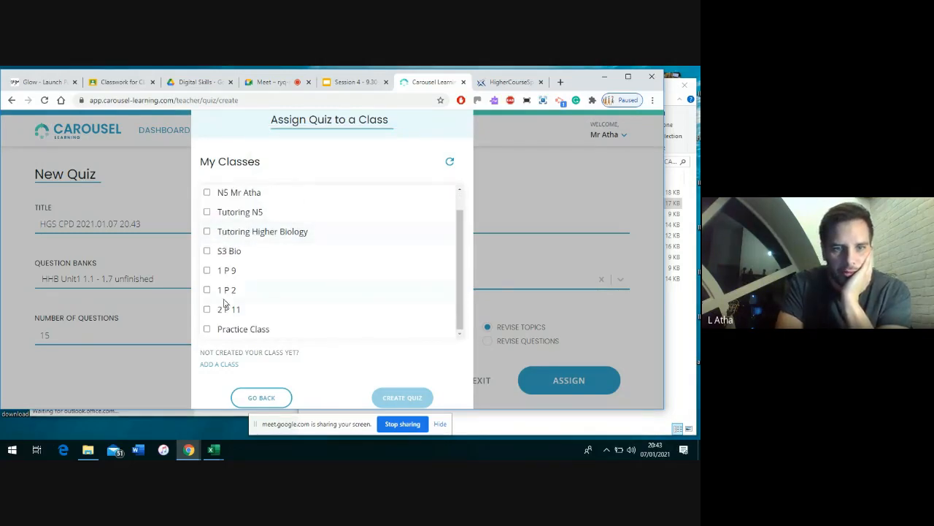
pyautogui.click(208, 329)
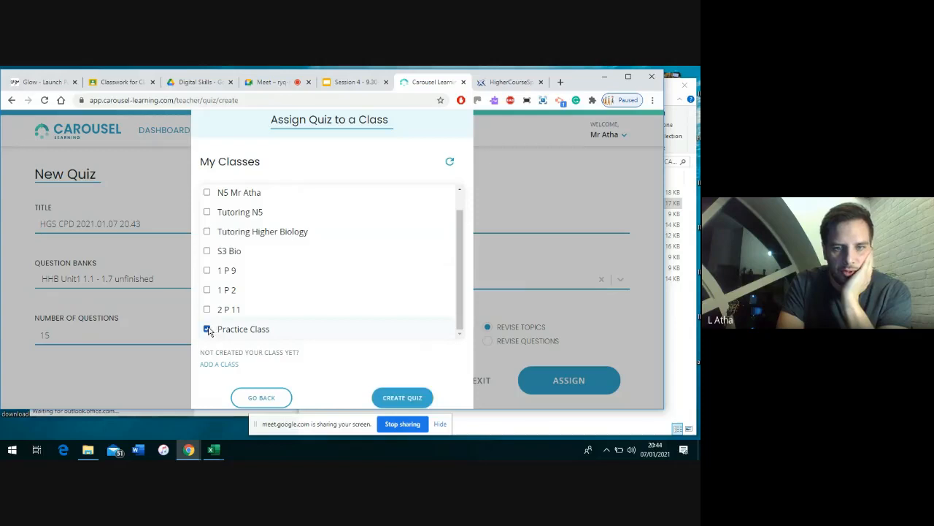
pyautogui.click(413, 396)
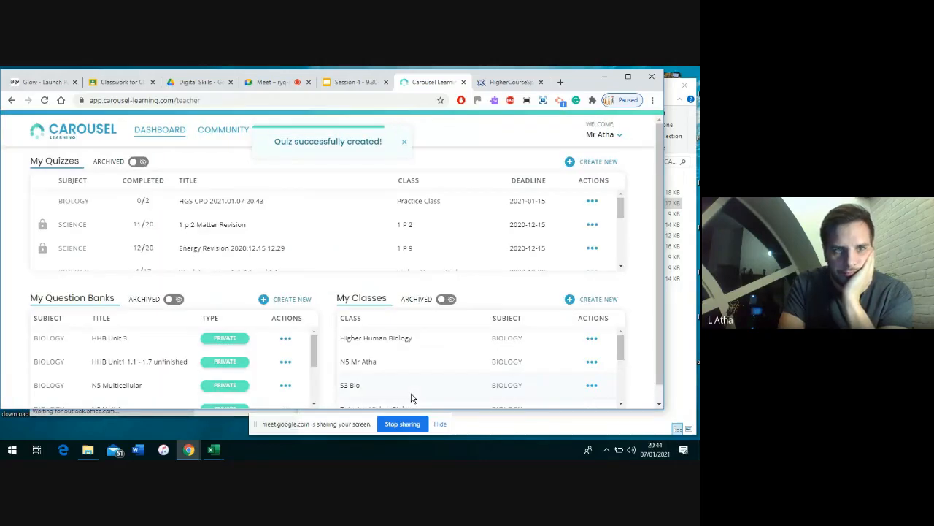
# Copy the HGS CPD quiz link, then bring up the Week 6 revision quiz's actions
pyautogui.click(593, 203)
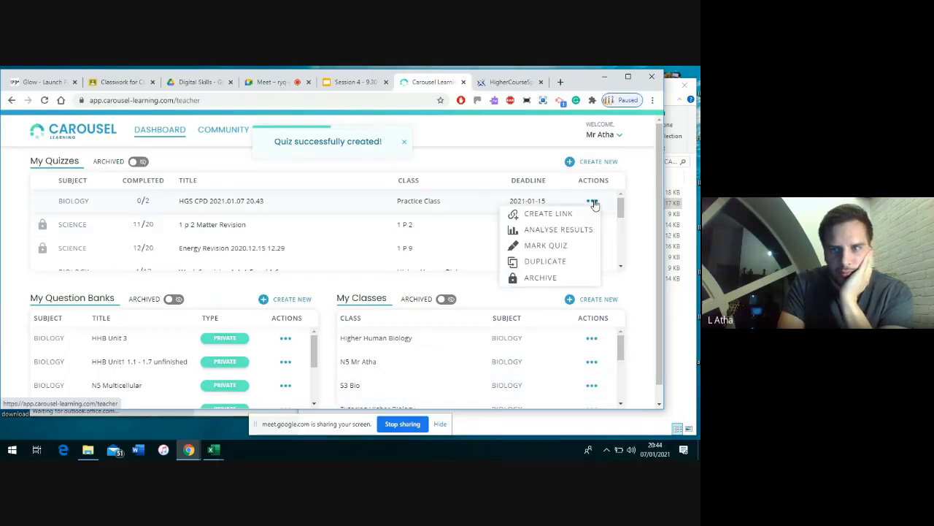
pyautogui.click(567, 213)
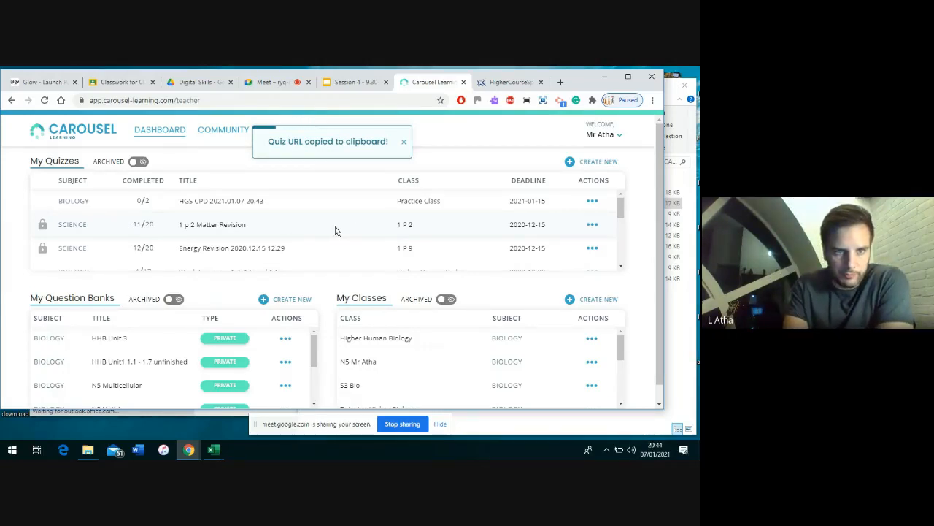
pyautogui.scroll(-1, 335, 231)
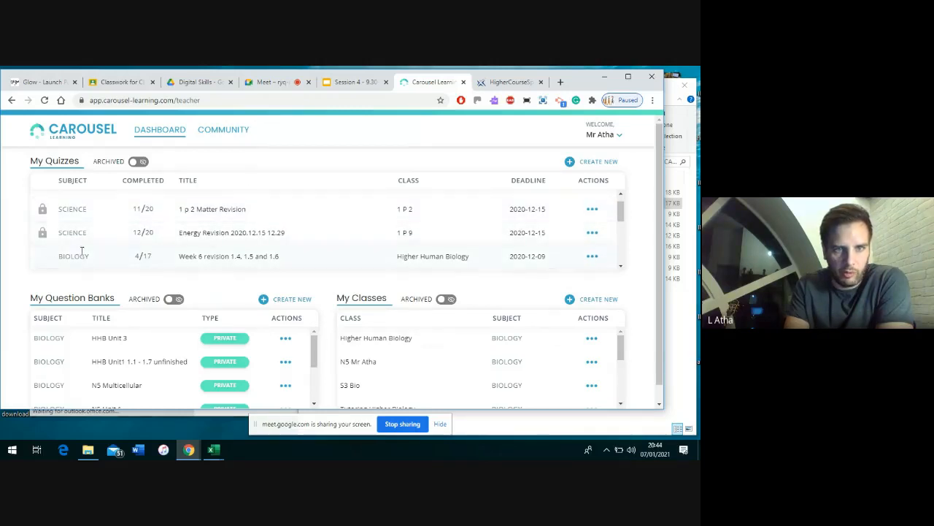
pyautogui.click(591, 257)
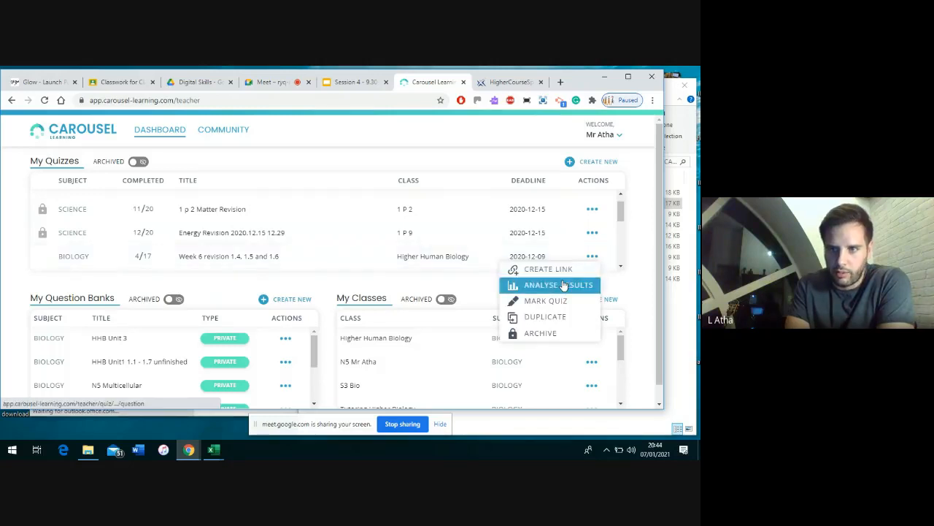
# Open the Week 6 revision quiz's Analyse Results and scroll through the per-question results table
pyautogui.click(563, 284)
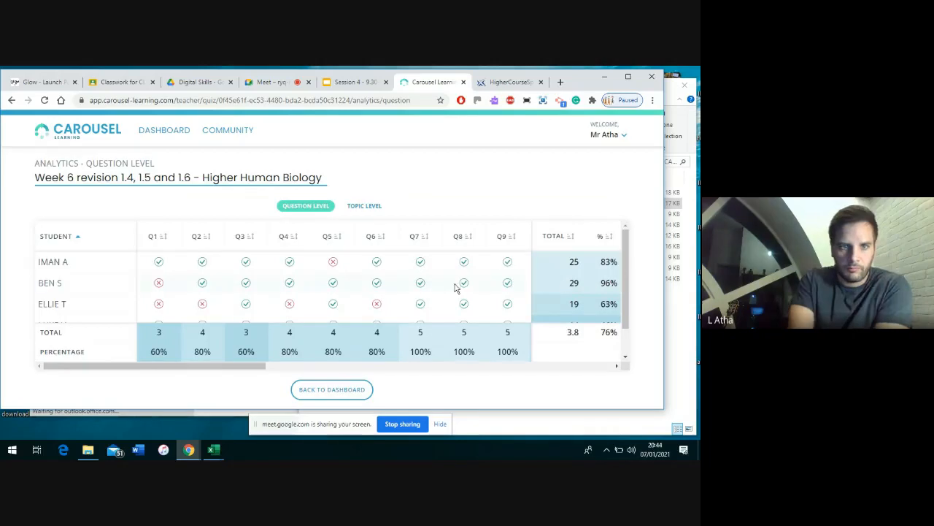
pyautogui.scroll(-1, 416, 296)
pyautogui.scroll(1, 416, 295)
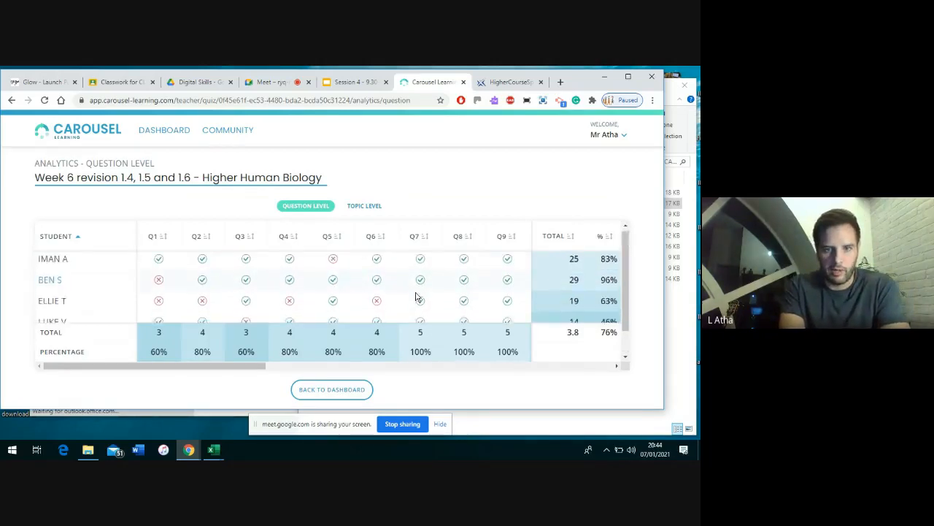
pyautogui.scroll(-1, 416, 296)
pyautogui.scroll(1, 416, 296)
pyautogui.scroll(-1, 416, 295)
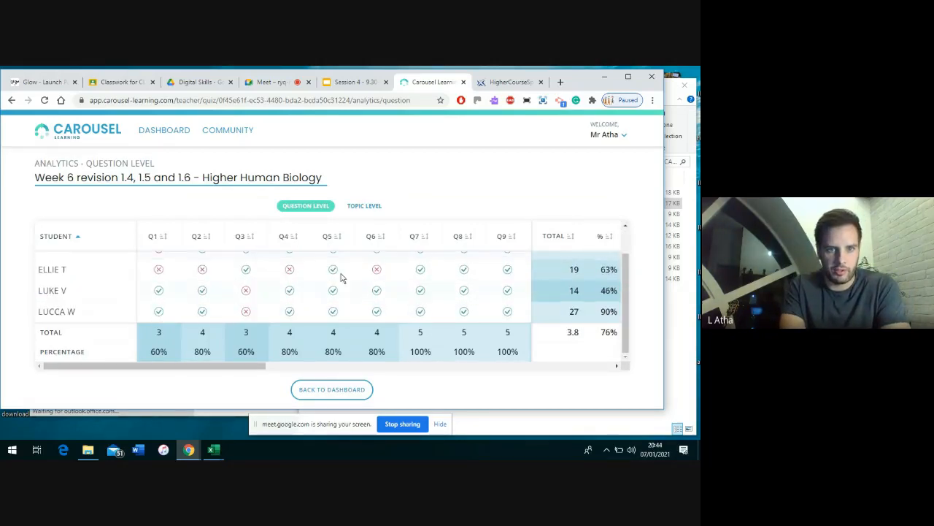
# View the results broken down at Topic Level, then stop presenting the screen in Google Meet
pyautogui.moveTo(200, 240)
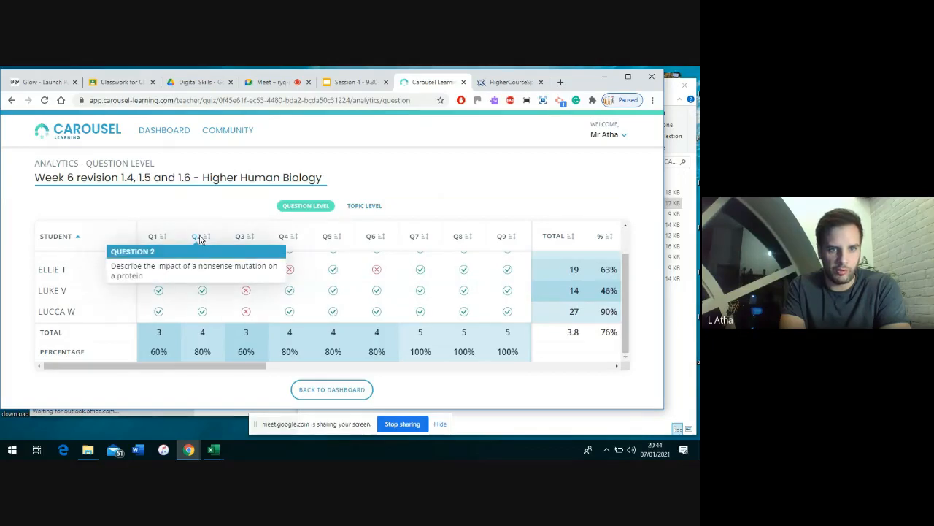
pyautogui.click(362, 208)
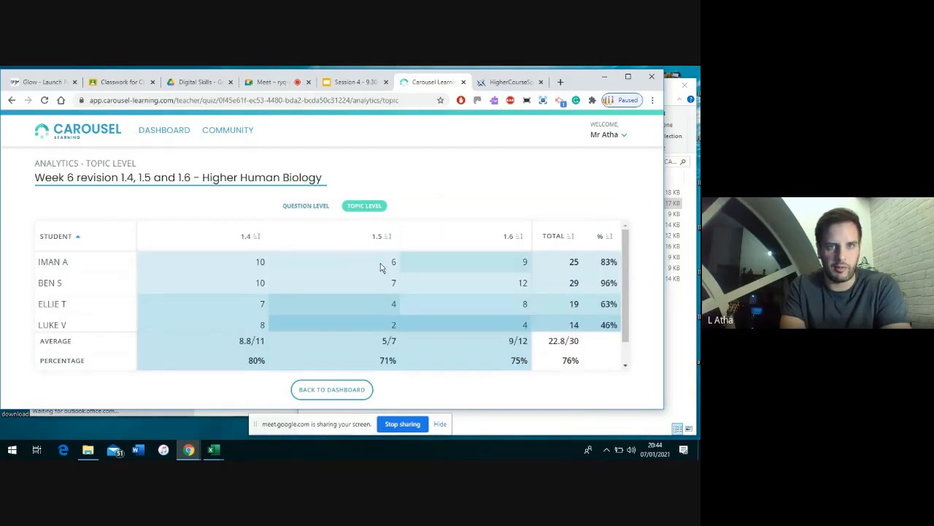
pyautogui.click(277, 85)
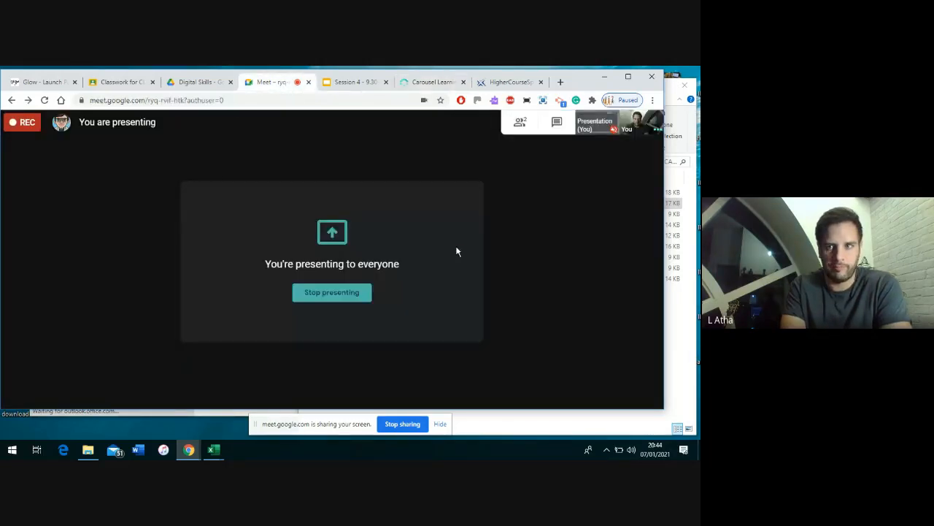
pyautogui.click(346, 297)
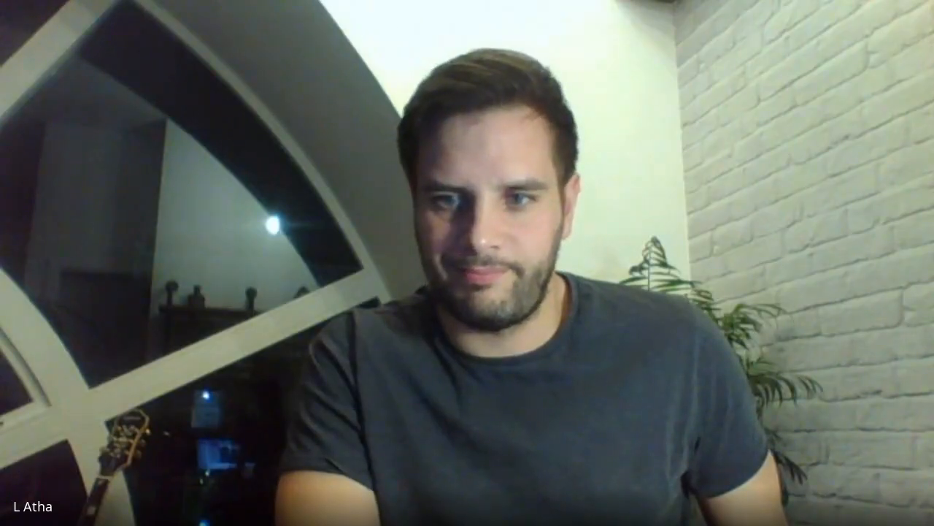